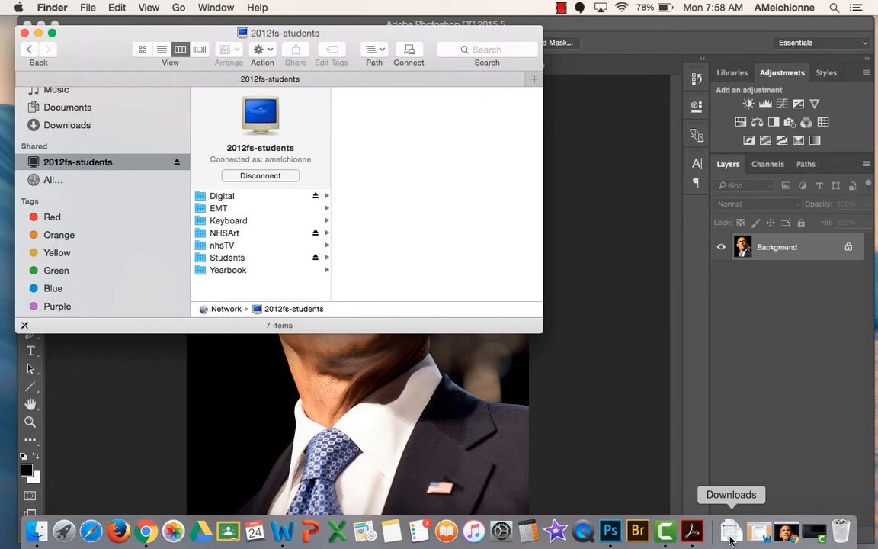
# Look through the recent downloads and view the source portrait in Chrome down to the tie, closing each view.
pyautogui.click(730, 533)
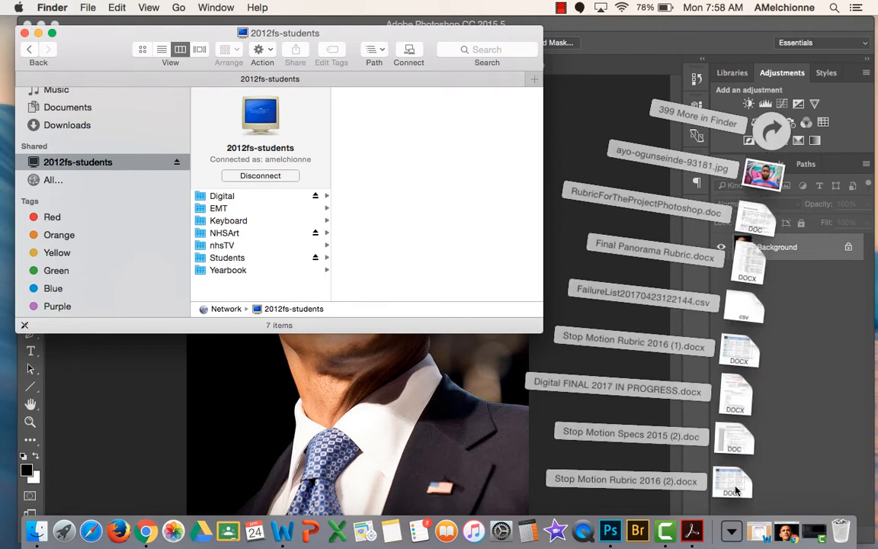
pyautogui.moveTo(736, 490); pyautogui.dragTo(720, 538)
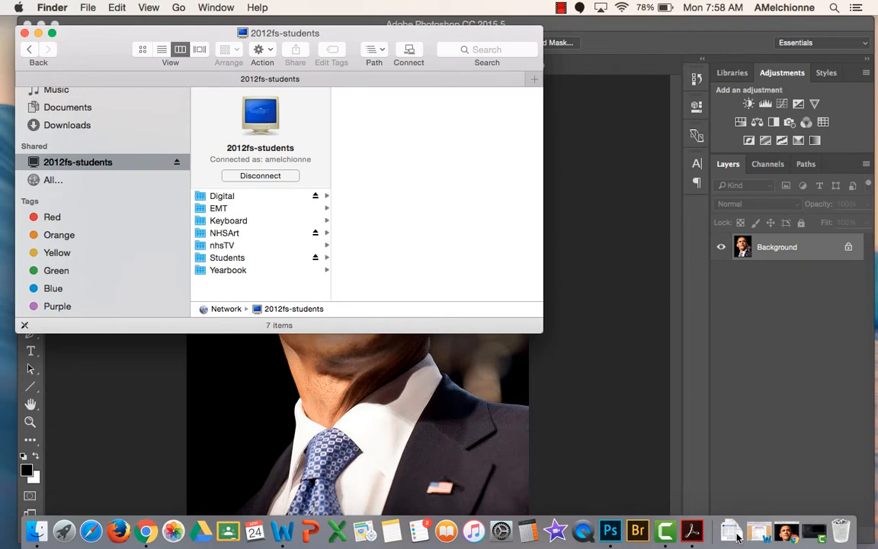
pyautogui.click(146, 531)
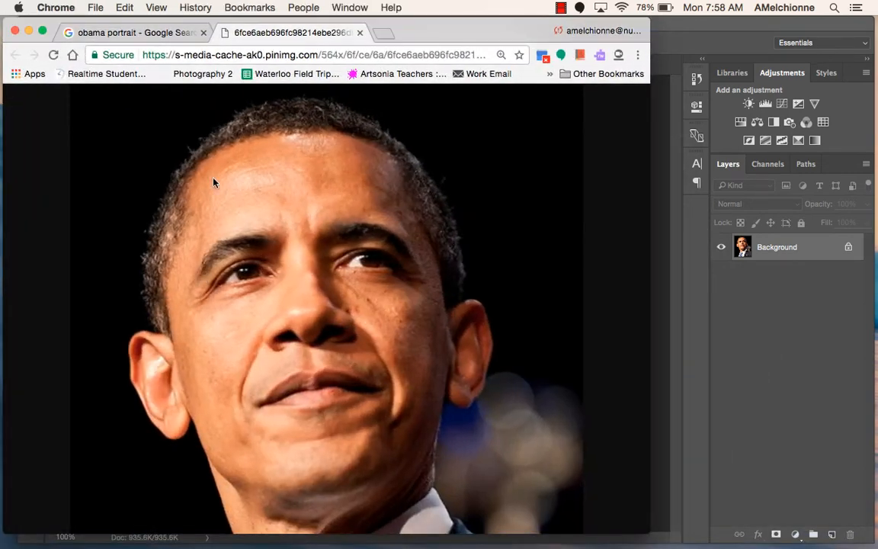
pyautogui.scroll(-5, 356, 298)
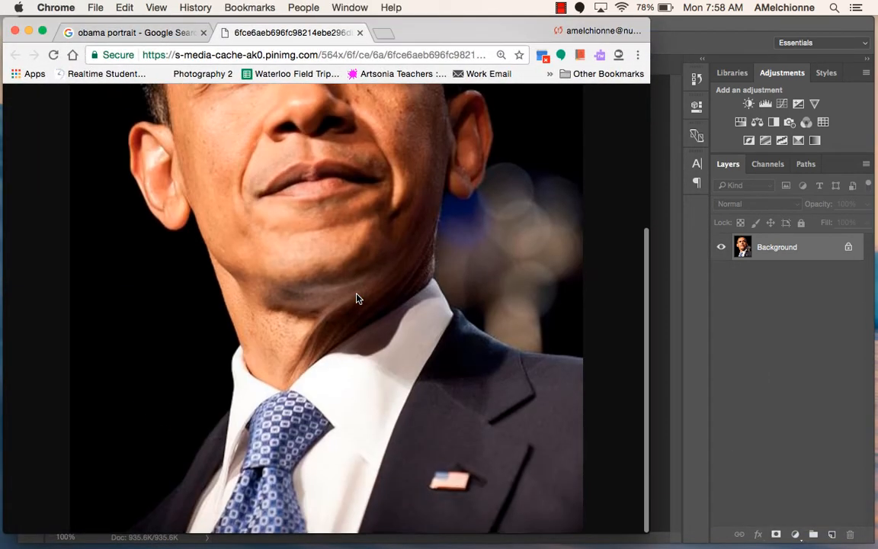
pyautogui.moveTo(348, 358); pyautogui.dragTo(384, 308)
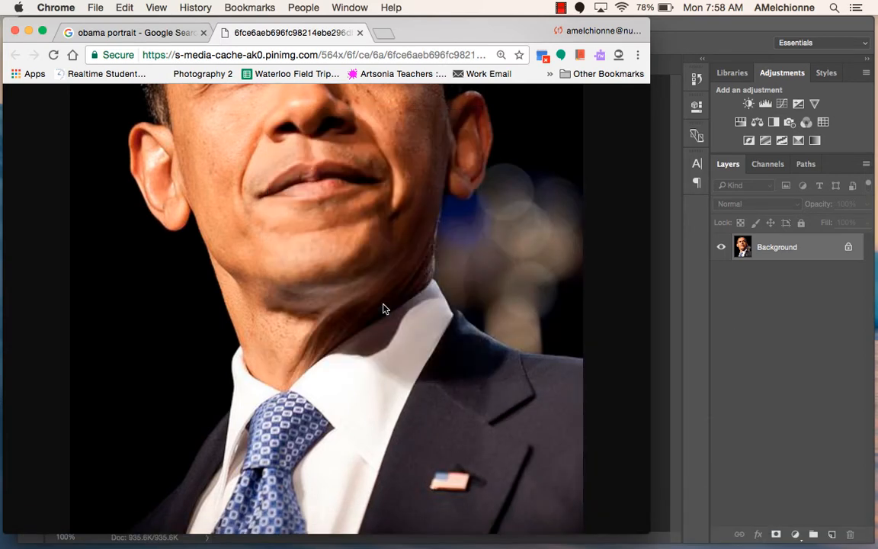
pyautogui.click(28, 32)
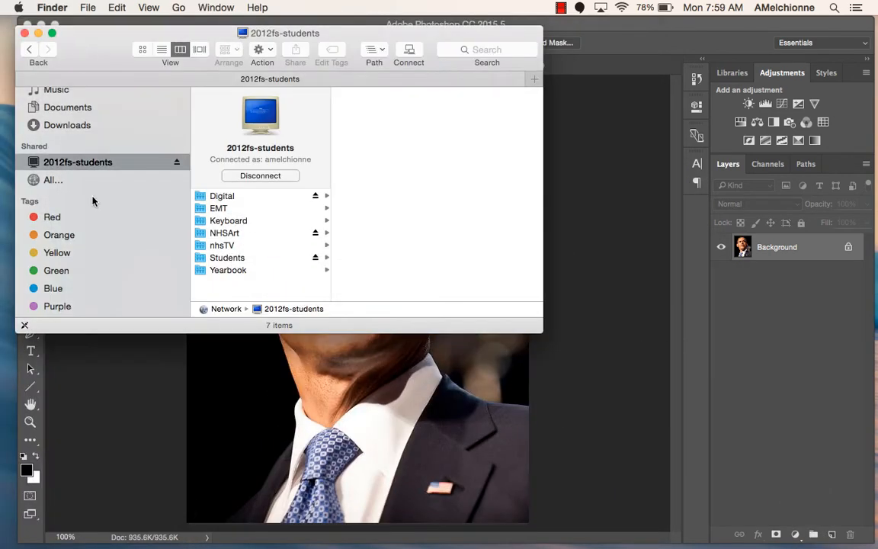
# Look through the Finder locations and open the ART FUNDAMENTALS 16-17 folder inside the teacher's folder on the NHSArt share.
pyautogui.scroll(2, 98, 175)
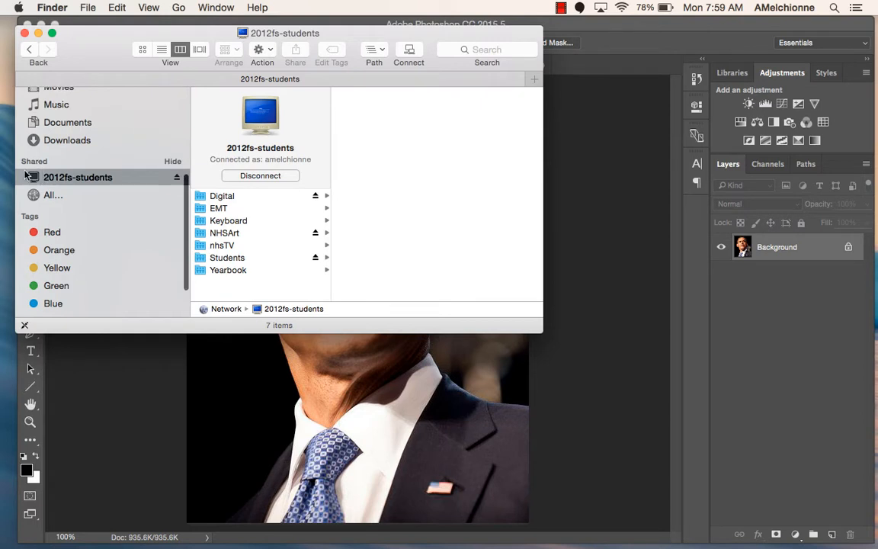
pyautogui.scroll(10, 39, 162)
pyautogui.scroll(-7, 45, 160)
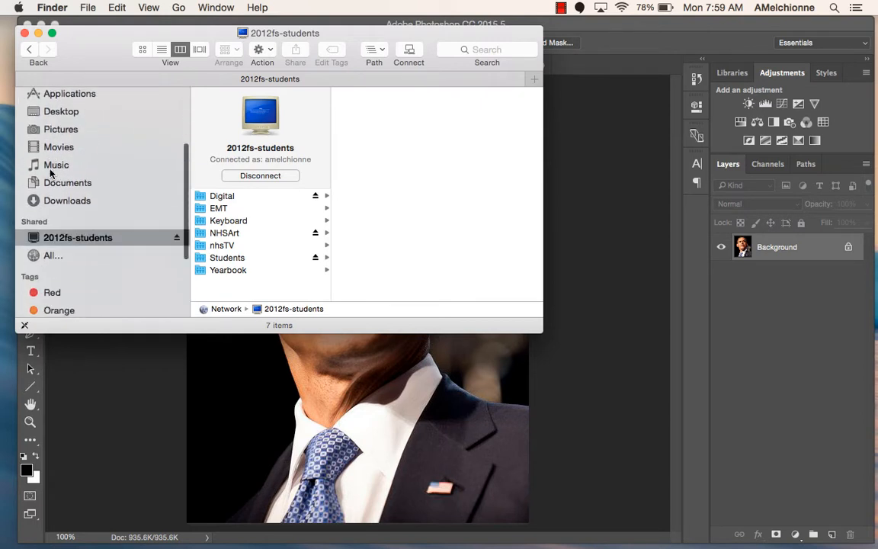
pyautogui.scroll(7, 43, 183)
pyautogui.scroll(-8, 46, 199)
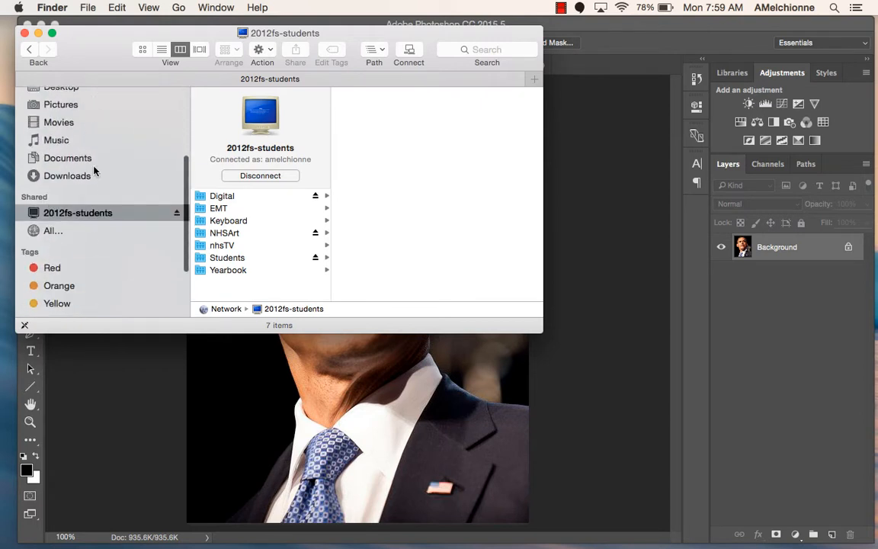
pyautogui.moveTo(90, 545)
pyautogui.click(234, 235)
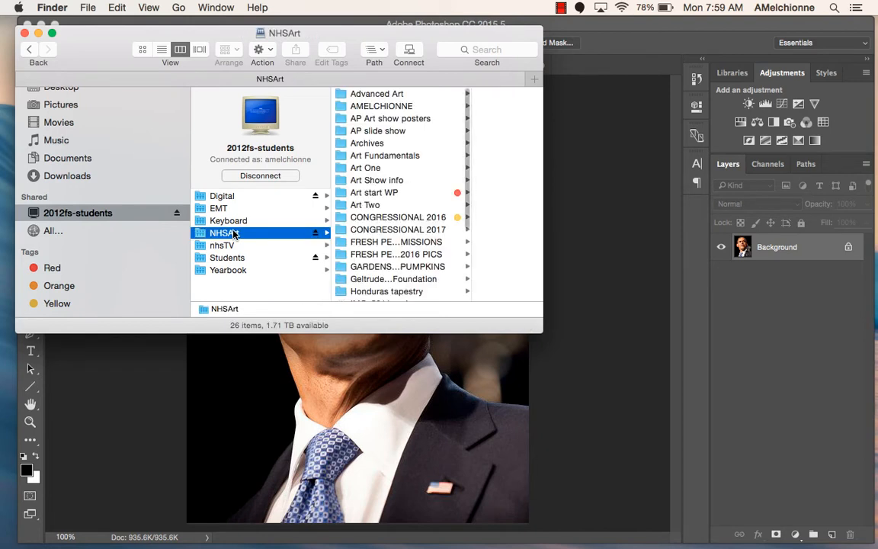
pyautogui.click(383, 108)
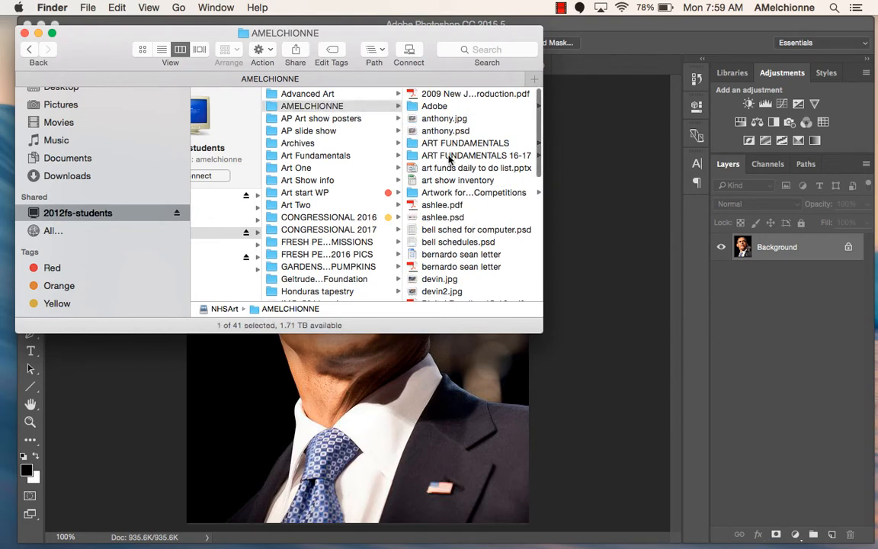
pyautogui.click(452, 155)
pyautogui.hscroll(-10, 335, 230)
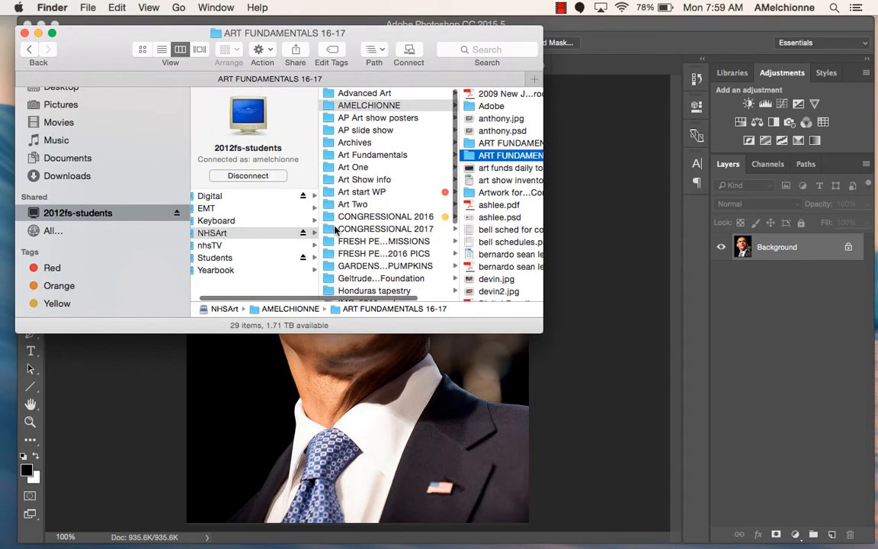
# Open the Students share and look through its list of student folders and the available save locations.
pyautogui.click(238, 263)
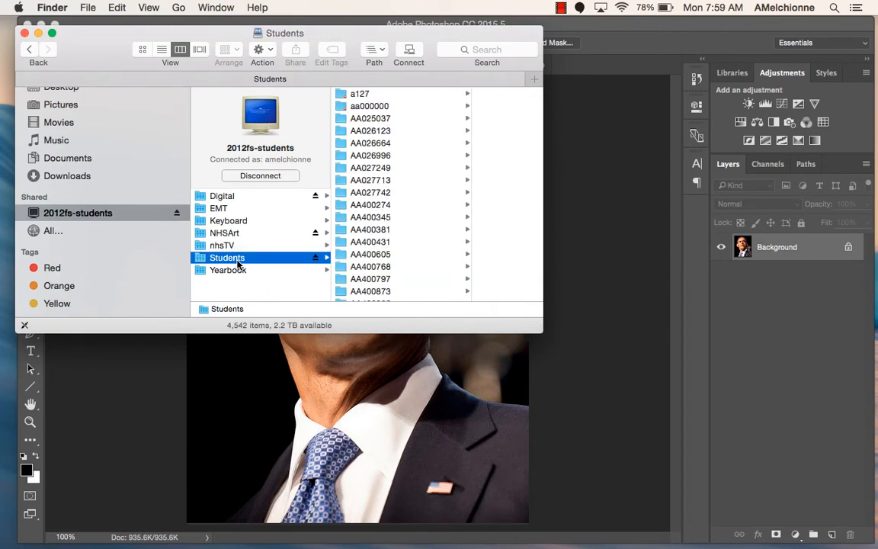
pyautogui.scroll(-5, 385, 244)
pyautogui.scroll(-15, 389, 242)
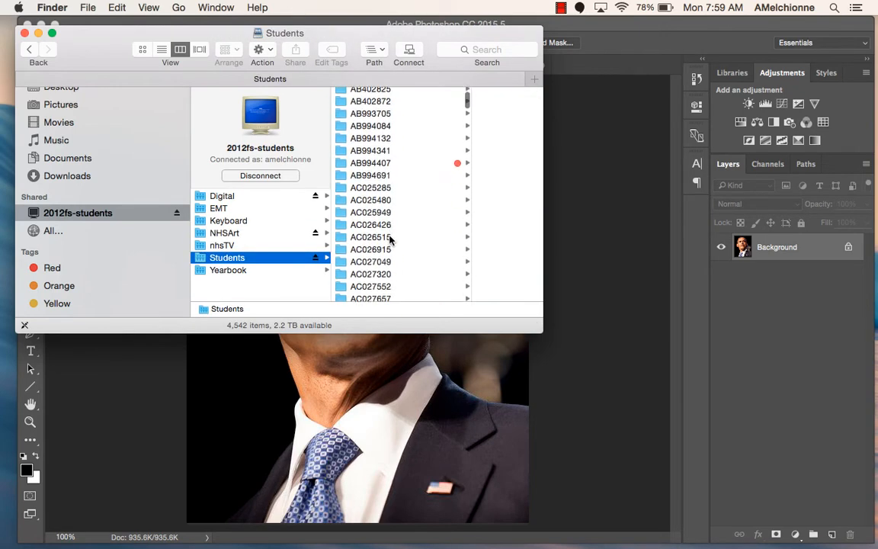
pyautogui.scroll(10, 389, 241)
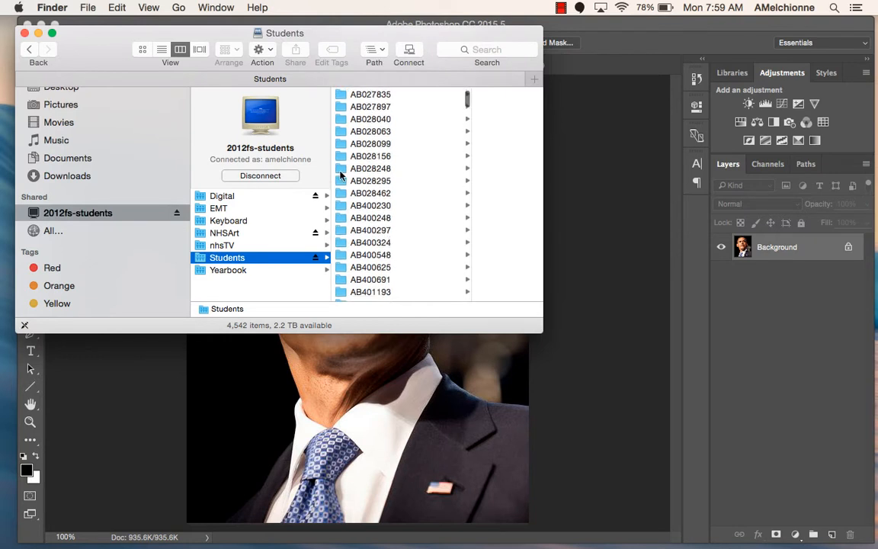
pyautogui.scroll(5, 145, 114)
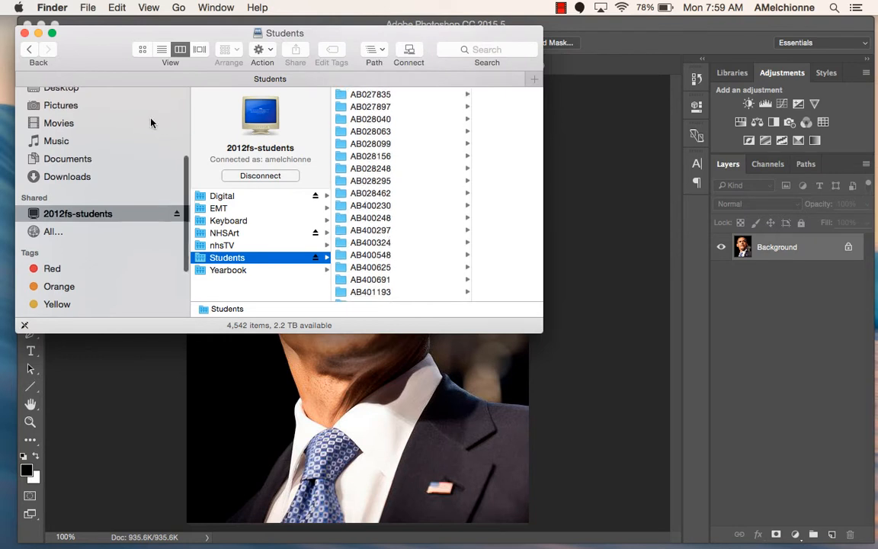
pyautogui.scroll(3, 151, 122)
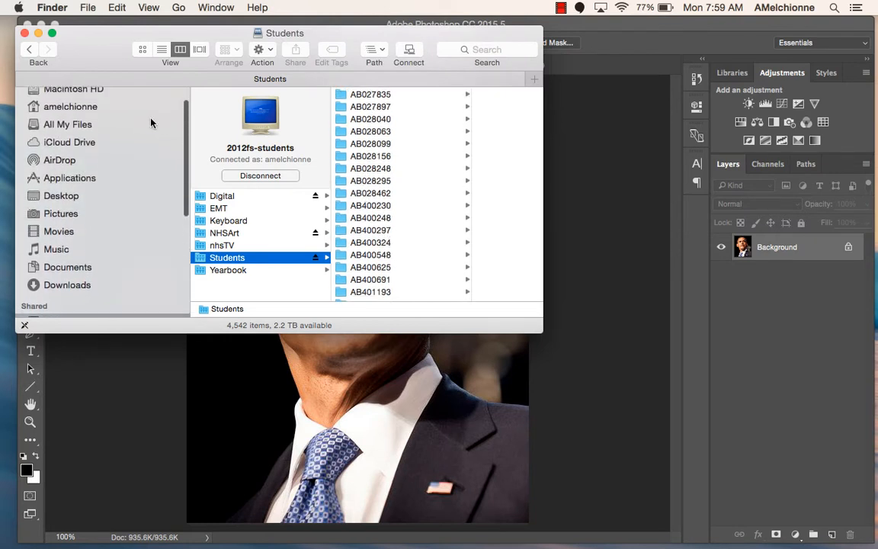
pyautogui.scroll(-3, 150, 123)
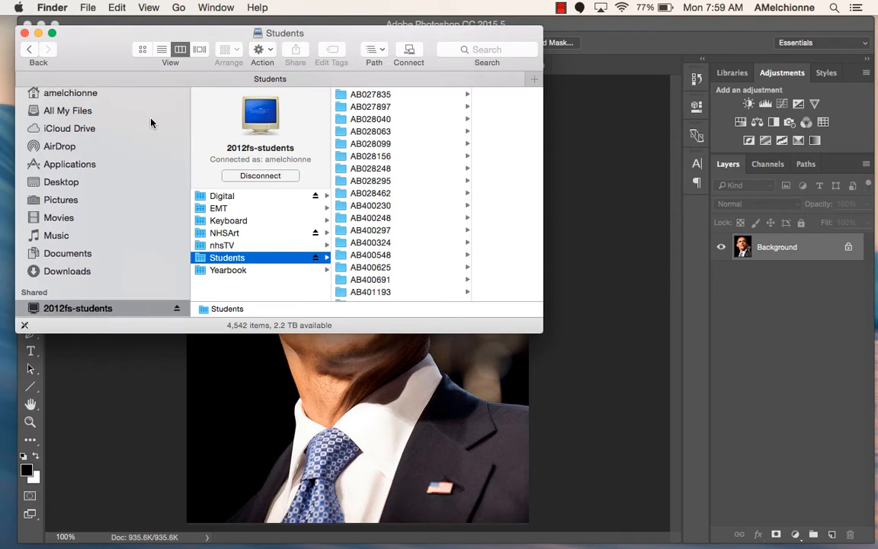
# Open one student's folder in the Students share and return to the list of network shares.
pyautogui.click(372, 168)
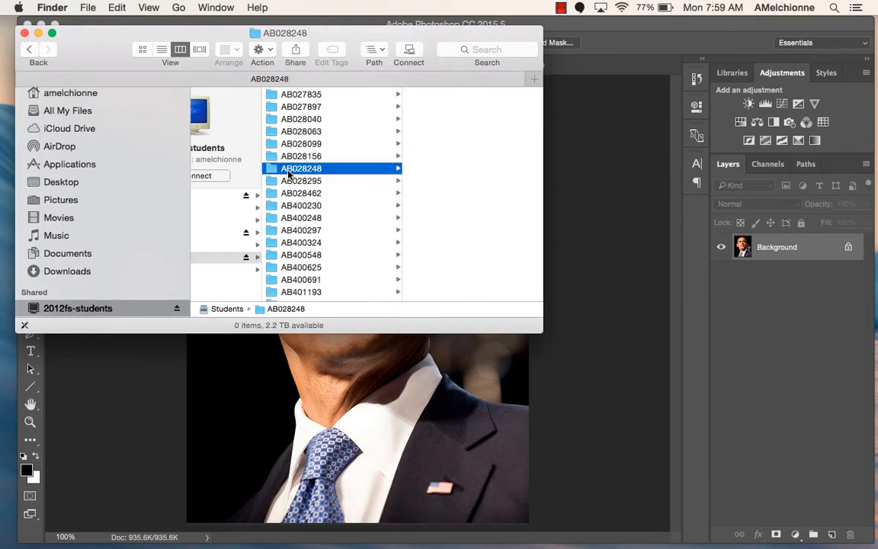
pyautogui.moveTo(289, 174)
pyautogui.mouseDown()
pyautogui.moveTo(84, 171)
pyautogui.moveTo(31, 255)
pyautogui.moveTo(67, 279)
pyautogui.moveTo(86, 168)
pyautogui.moveTo(75, 166)
pyautogui.moveTo(83, 177)
pyautogui.moveTo(64, 100)
pyautogui.moveTo(67, 127)
pyautogui.moveTo(67, 116)
pyautogui.moveTo(337, 173)
pyautogui.moveTo(286, 175)
pyautogui.moveTo(303, 178)
pyautogui.mouseUp()
pyautogui.hscroll(-1, 296, 231)
pyautogui.scroll(-5, 296, 231)
pyautogui.scroll(2, 296, 233)
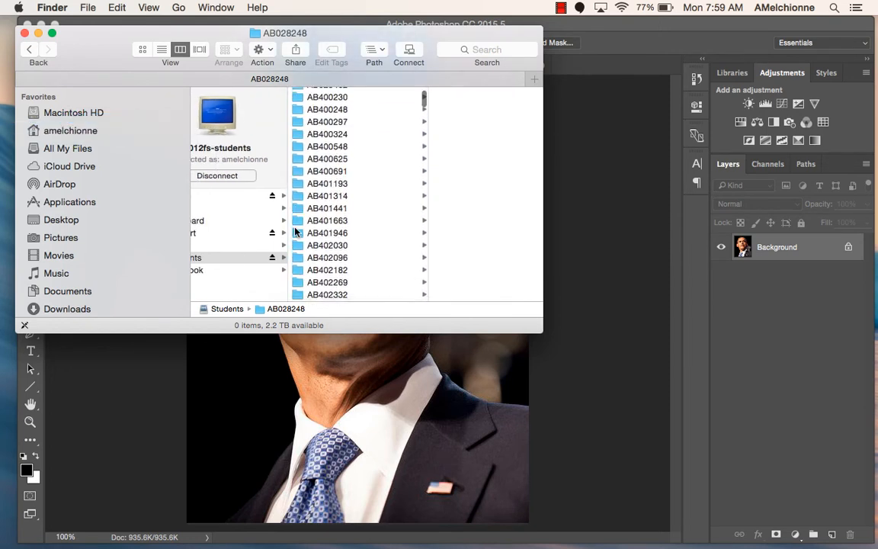
pyautogui.hscroll(-2, 296, 232)
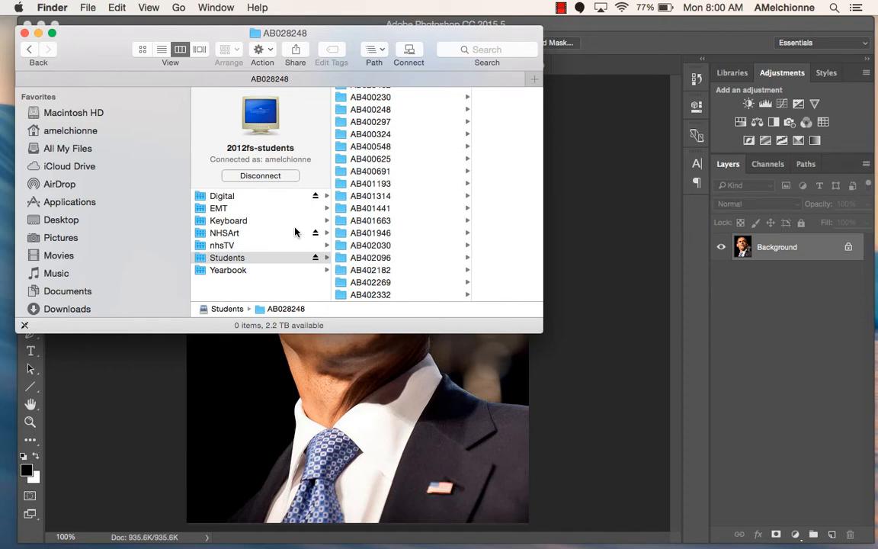
# Look through the teacher's ART FUNDAMENTALS 16-17 folder on the NHSArt share and put the Finder window away.
pyautogui.click(269, 233)
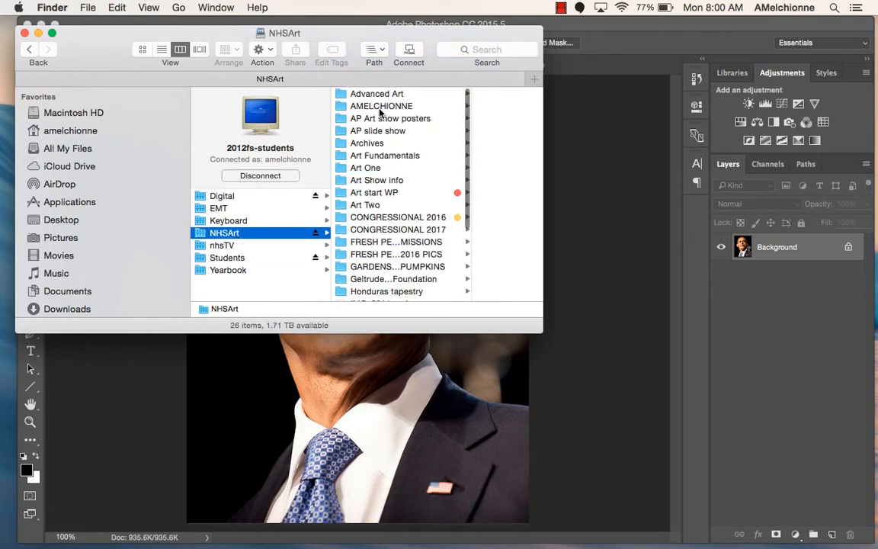
pyautogui.click(345, 104)
pyautogui.click(450, 156)
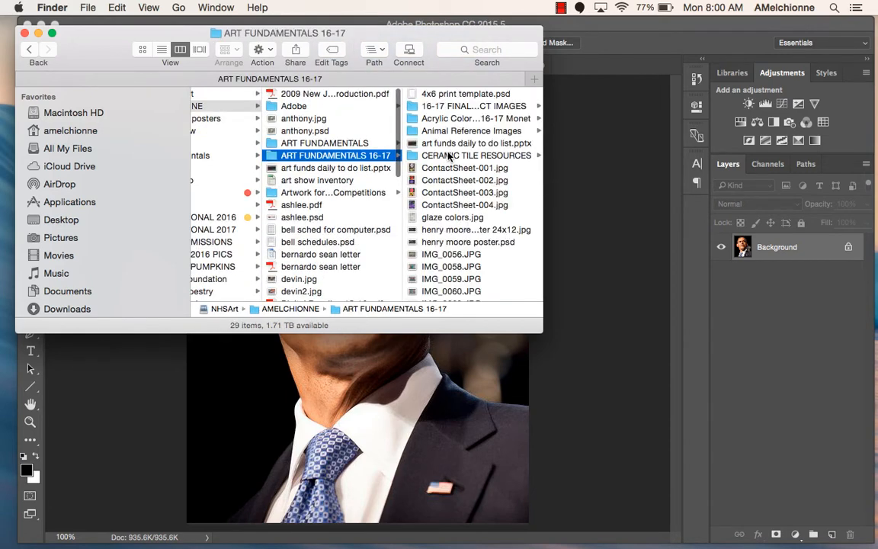
pyautogui.scroll(-3, 470, 228)
pyautogui.scroll(3, 457, 152)
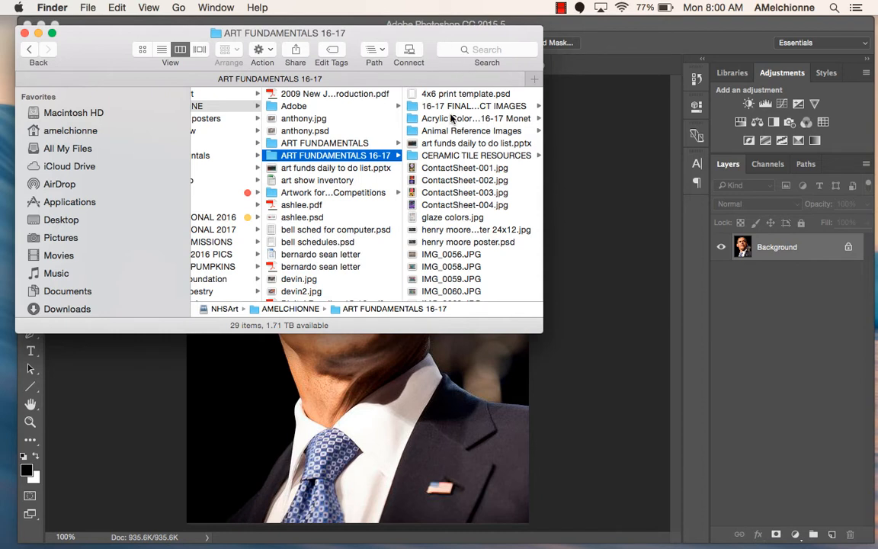
pyautogui.click(38, 33)
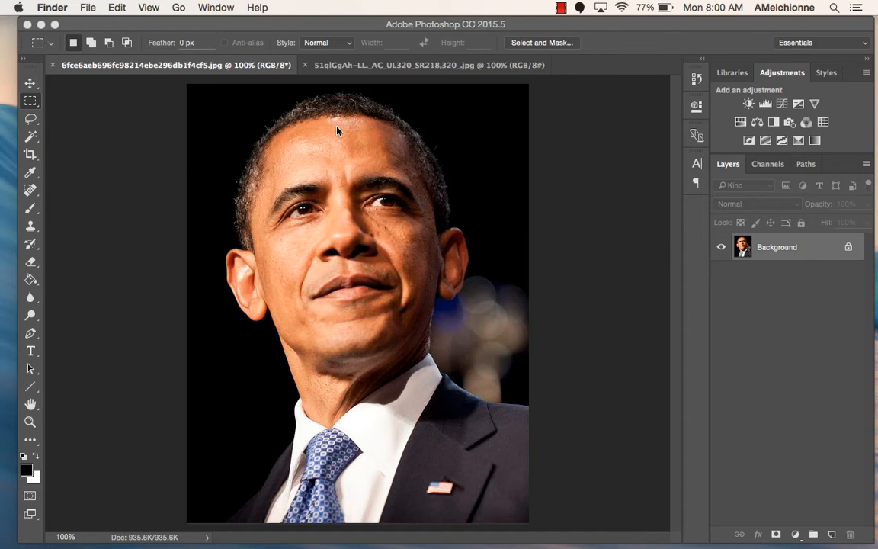
# Switch to the HOPE poster document in Photoshop and fit the image to the screen.
pyautogui.click(338, 60)
pyautogui.click(400, 67)
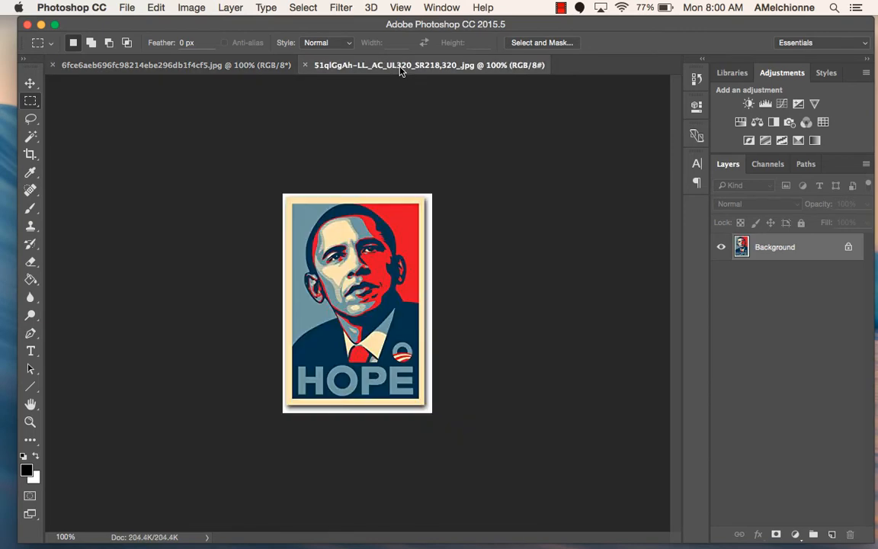
pyautogui.press('super+0')
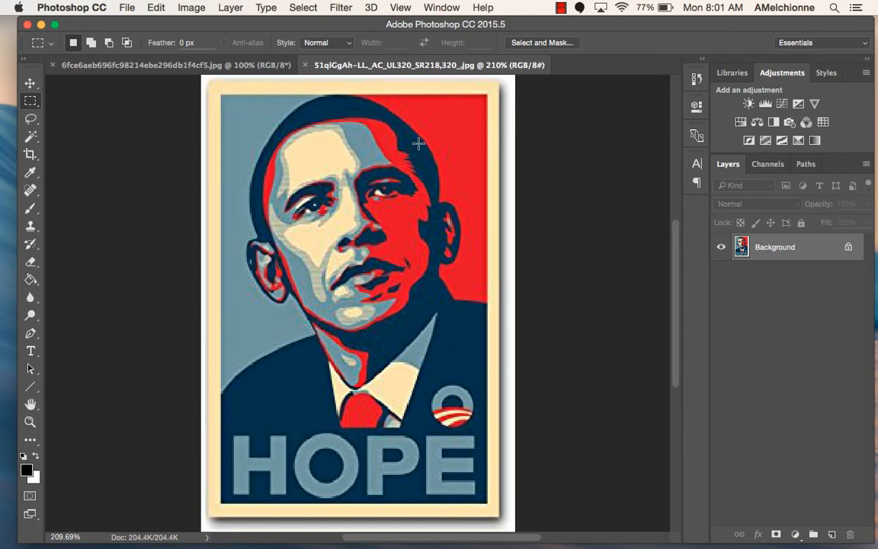
# Compare the portrait photo with the HOPE poster, finishing with the portrait photo document in front.
pyautogui.click(170, 64)
pyautogui.click(344, 64)
pyautogui.click(221, 65)
pyautogui.click(201, 64)
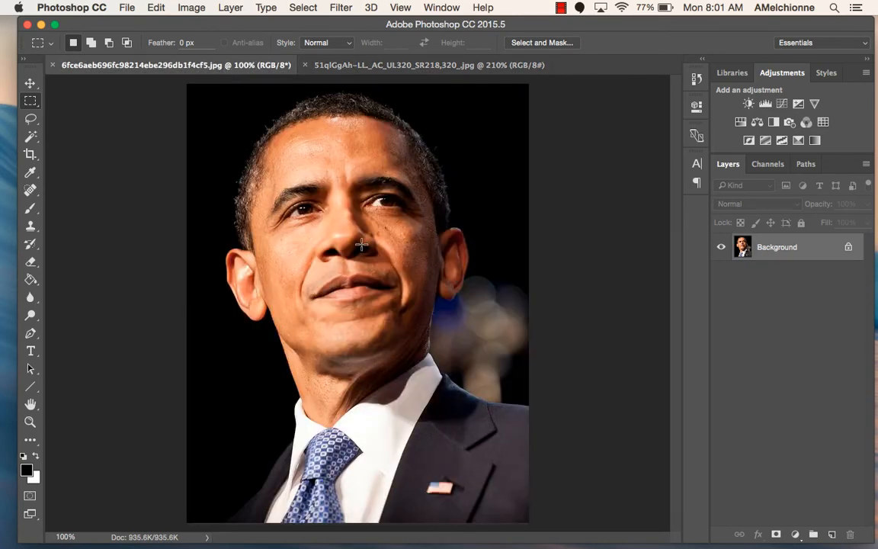
pyautogui.click(410, 67)
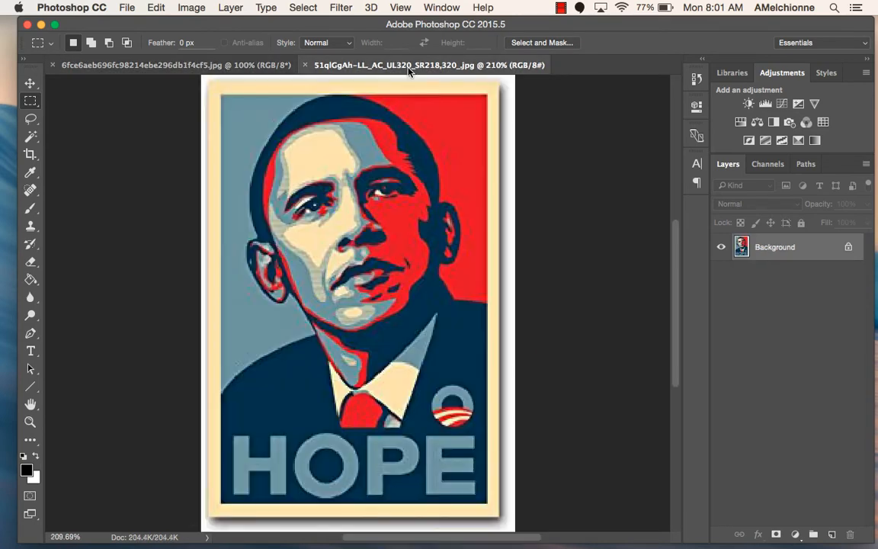
pyautogui.click(201, 66)
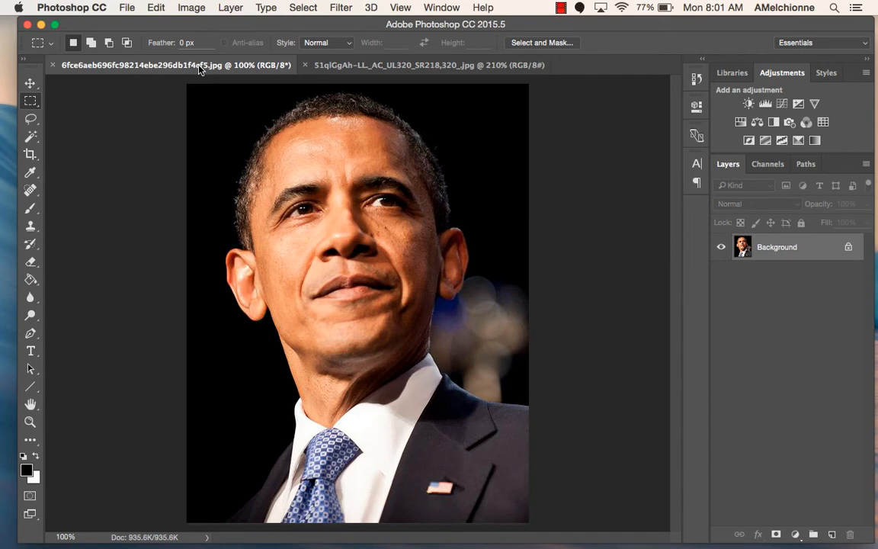
# Set the Crop tool to W x H x Resolution with 4 in width, 6 in height and 300 px/in for the portrait.
pyautogui.click(30, 155)
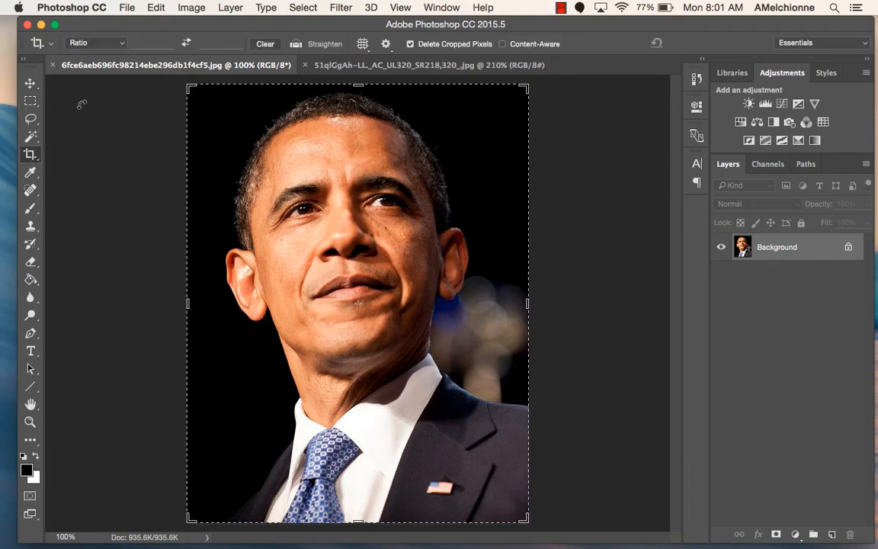
pyautogui.click(94, 43)
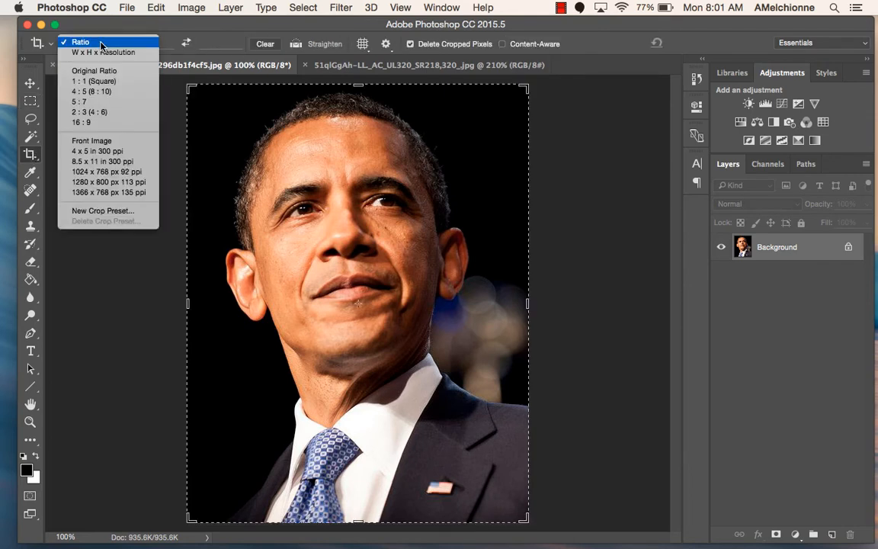
pyautogui.click(100, 52)
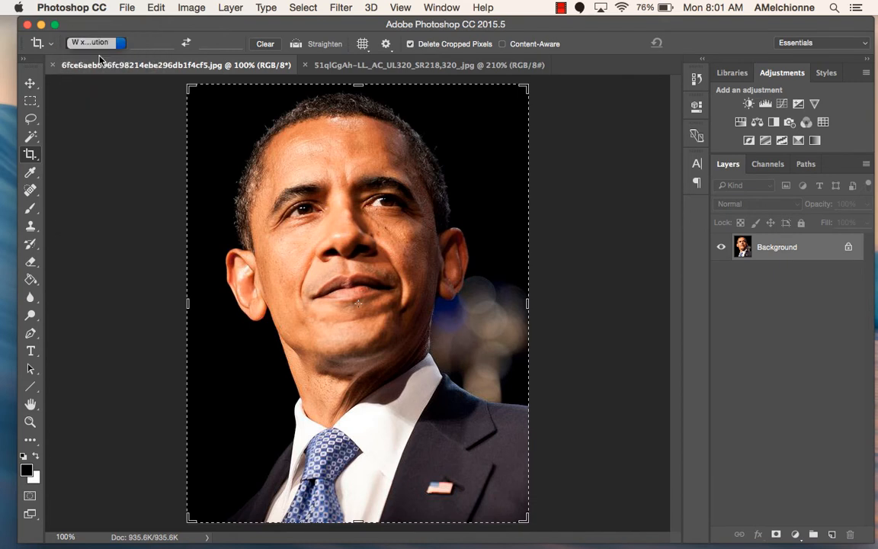
pyautogui.write('4')
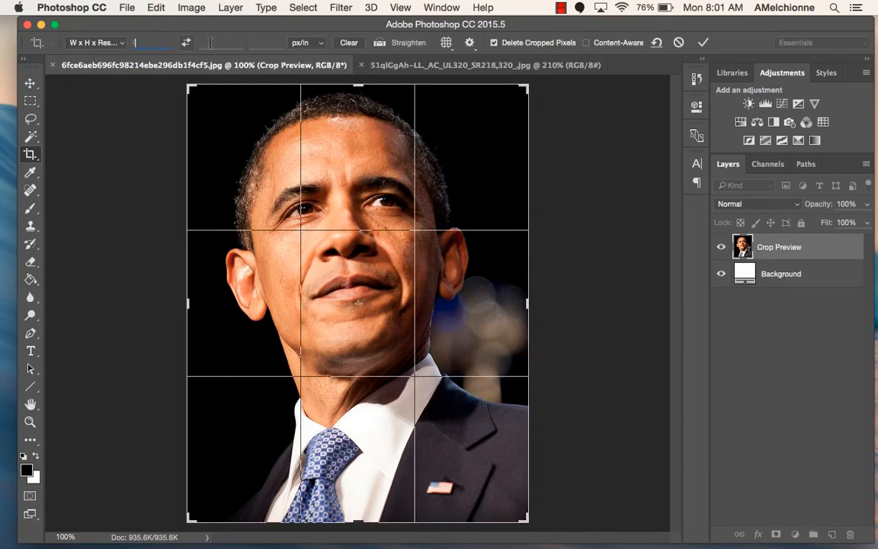
pyautogui.click(227, 40)
pyautogui.write('6')
pyautogui.press('Tab')
pyautogui.write('300')
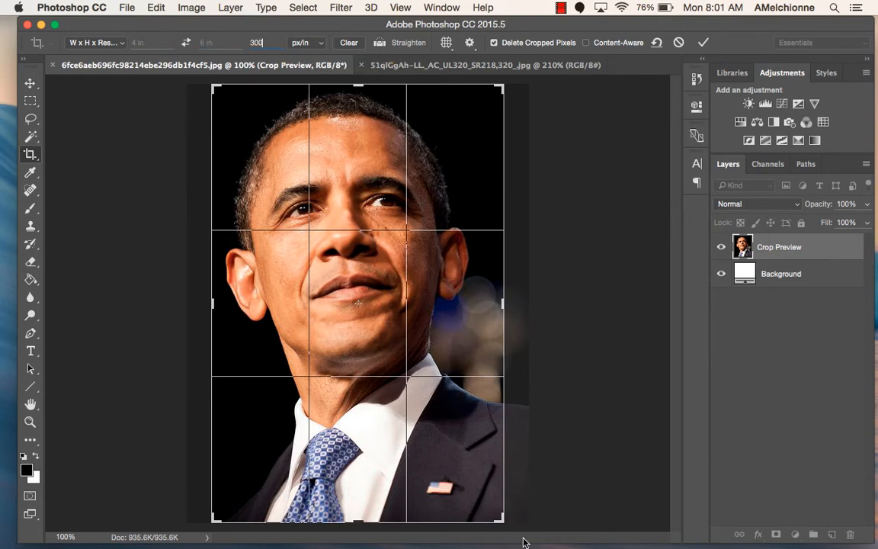
# Reposition the portrait within the crop frame so the face sits centred, apply the crop and fit the photo to the screen.
pyautogui.moveTo(500, 520)
pyautogui.mouseDown()
pyautogui.moveTo(483, 503)
pyautogui.moveTo(482, 435)
pyautogui.moveTo(516, 408)
pyautogui.moveTo(526, 409)
pyautogui.moveTo(516, 511)
pyautogui.mouseUp()
pyautogui.moveTo(206, 89); pyautogui.dragTo(204, 75)
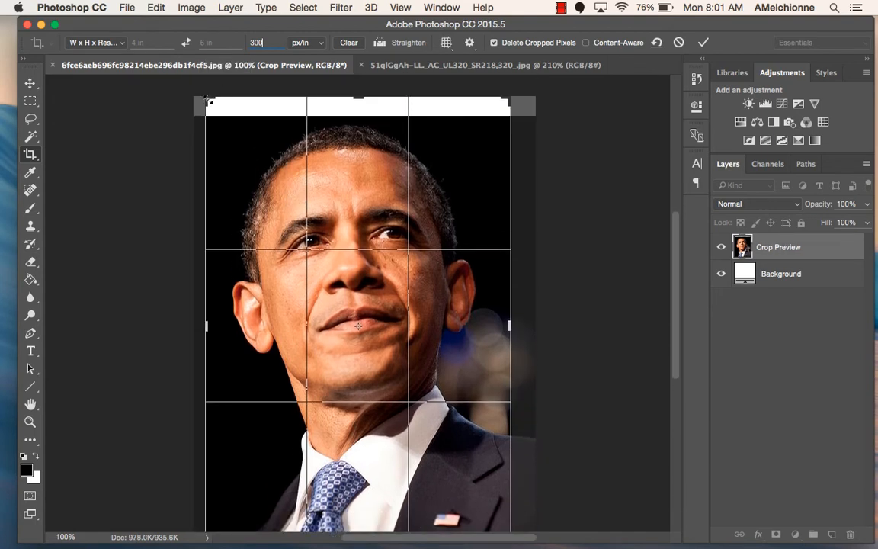
pyautogui.moveTo(204, 96); pyautogui.dragTo(212, 107)
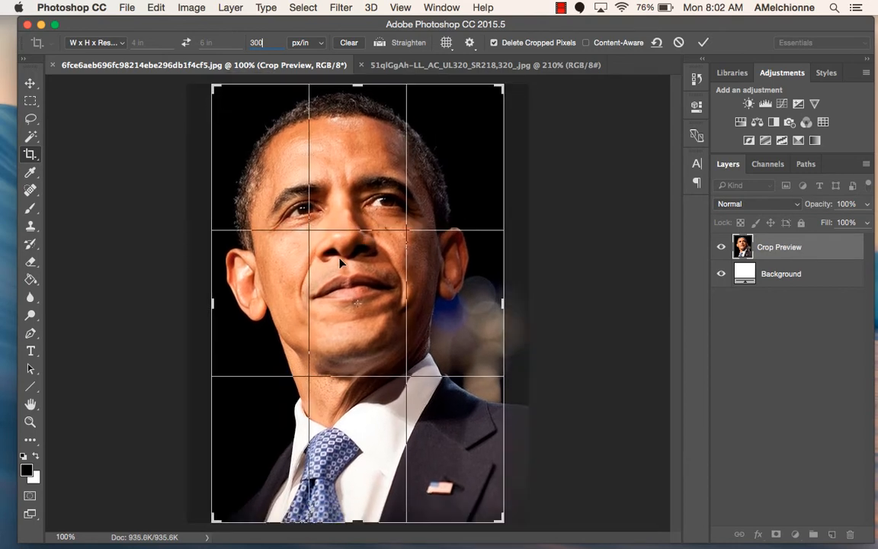
pyautogui.moveTo(340, 263); pyautogui.dragTo(370, 241)
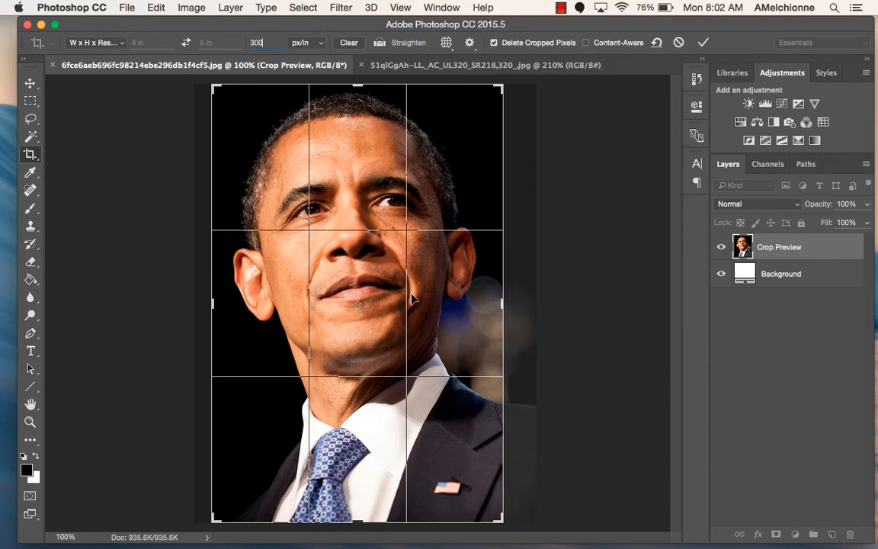
pyautogui.click(703, 43)
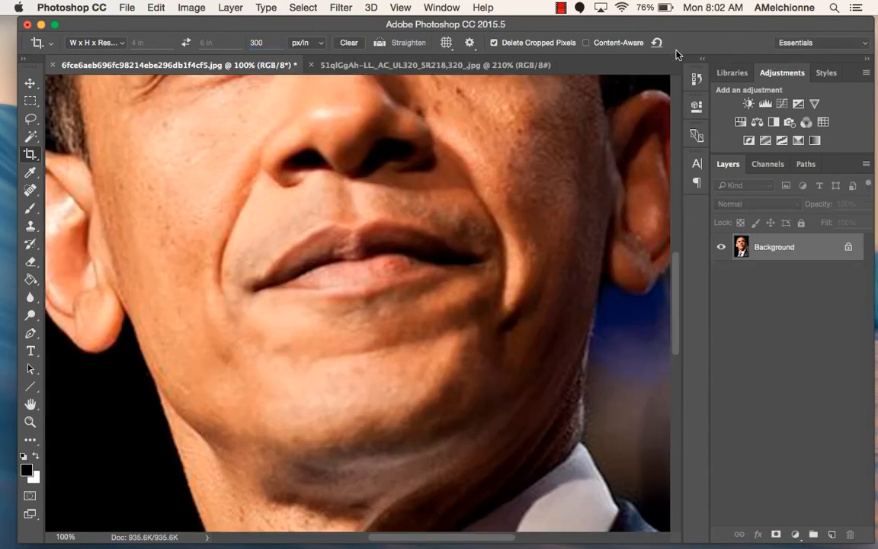
pyautogui.press('super+0')
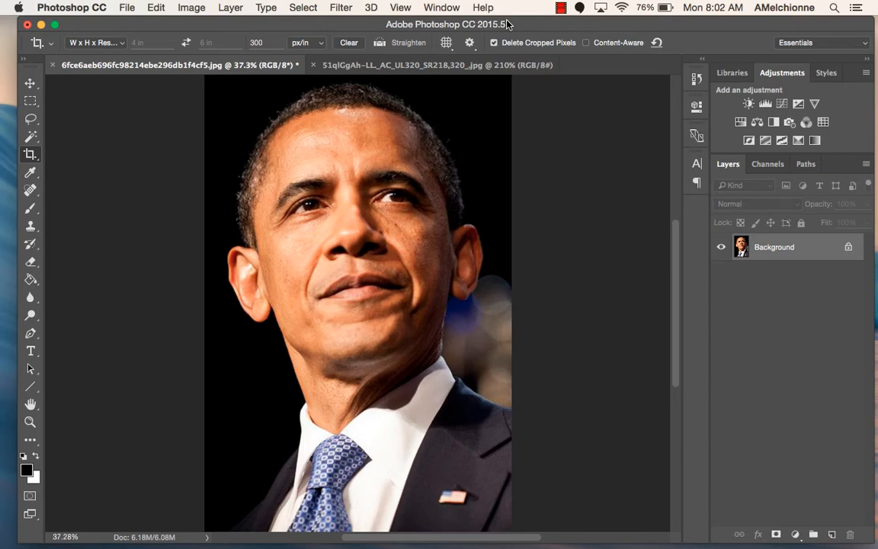
# Preview a Levels adjustment on the portrait with black input 12 and white input 189, and discard it.
pyautogui.click(230, 6)
pyautogui.moveTo(203, 8)
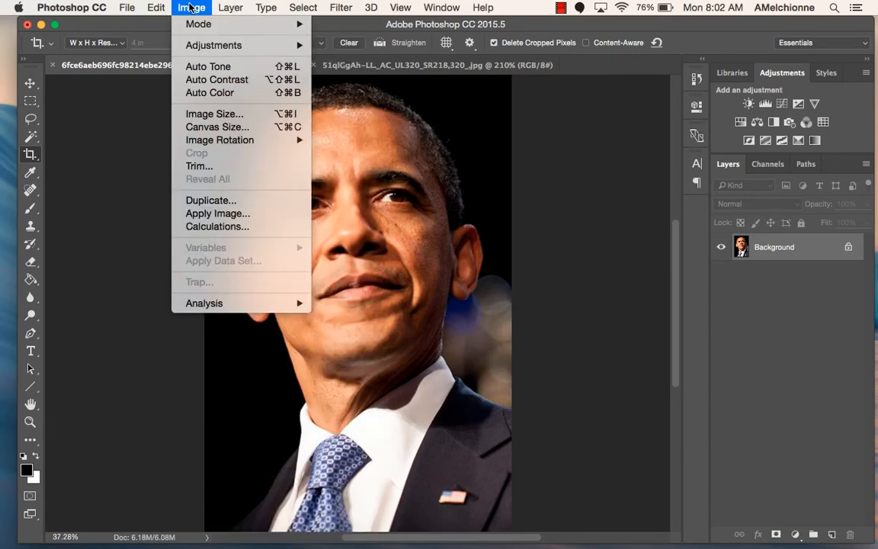
pyautogui.moveTo(200, 45)
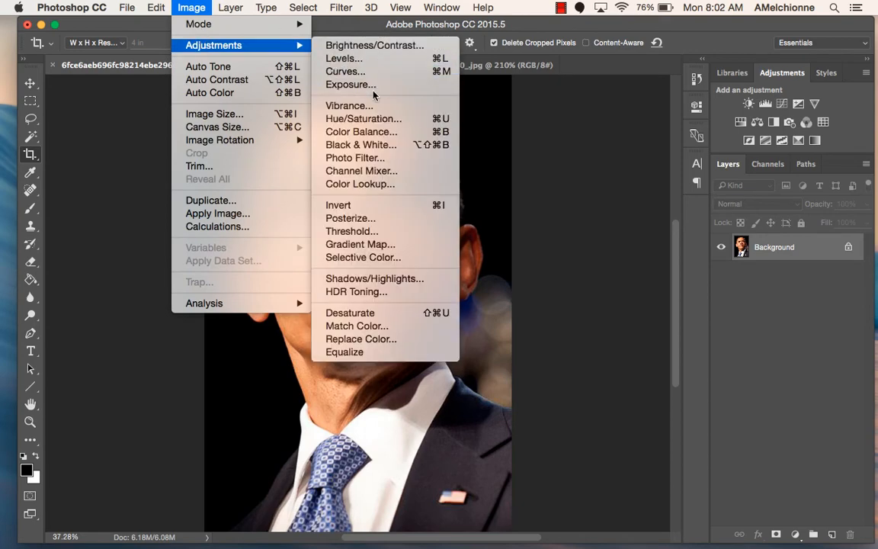
pyautogui.click(369, 61)
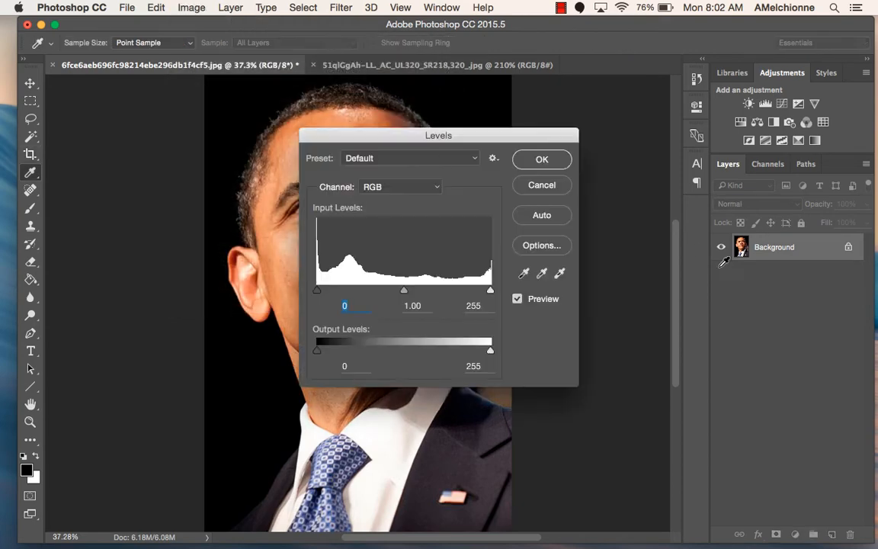
pyautogui.moveTo(448, 142); pyautogui.dragTo(651, 120)
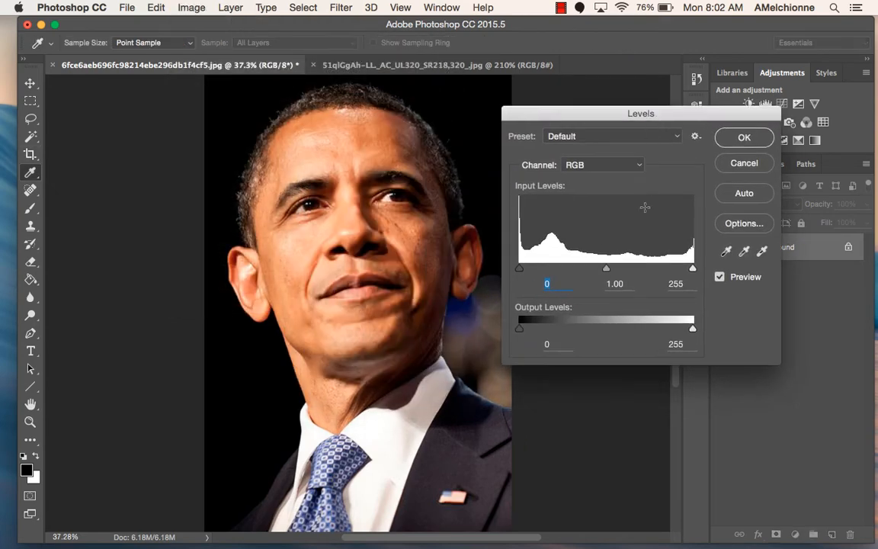
pyautogui.moveTo(690, 270); pyautogui.dragTo(649, 269)
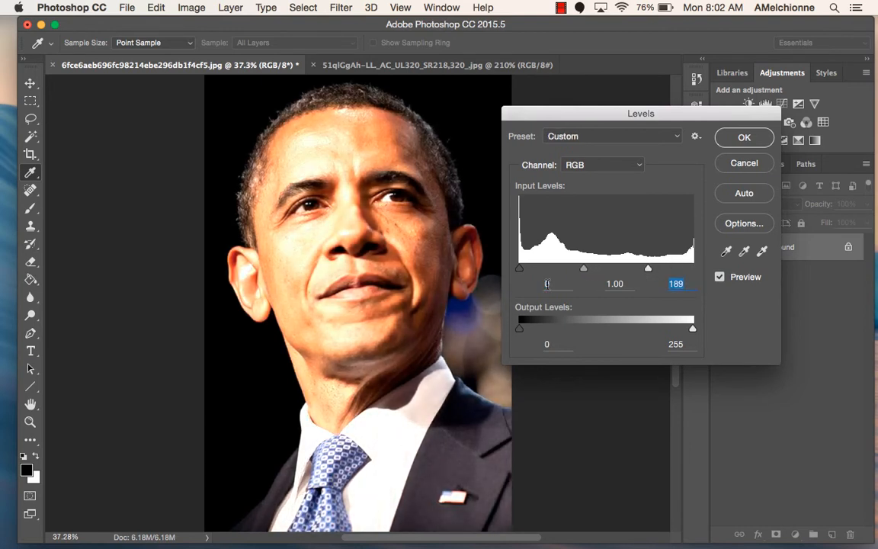
pyautogui.moveTo(520, 269); pyautogui.dragTo(529, 272)
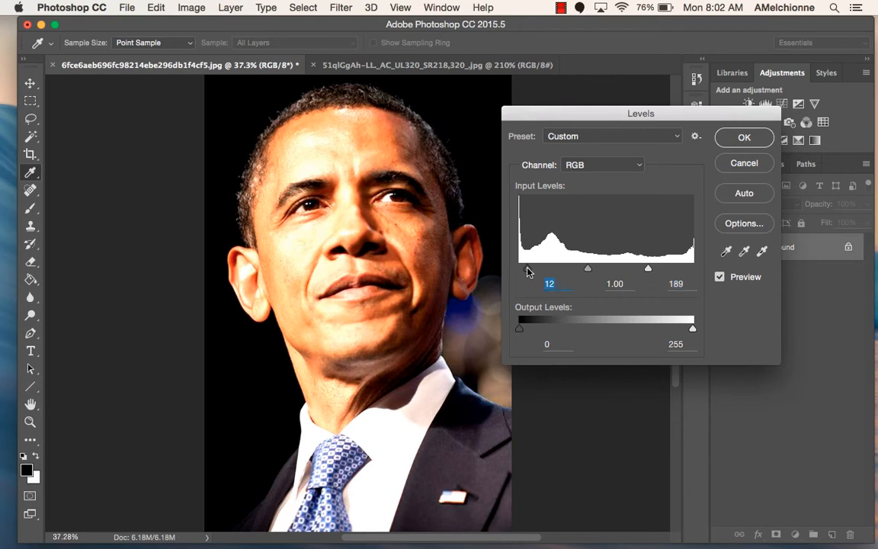
pyautogui.click(737, 165)
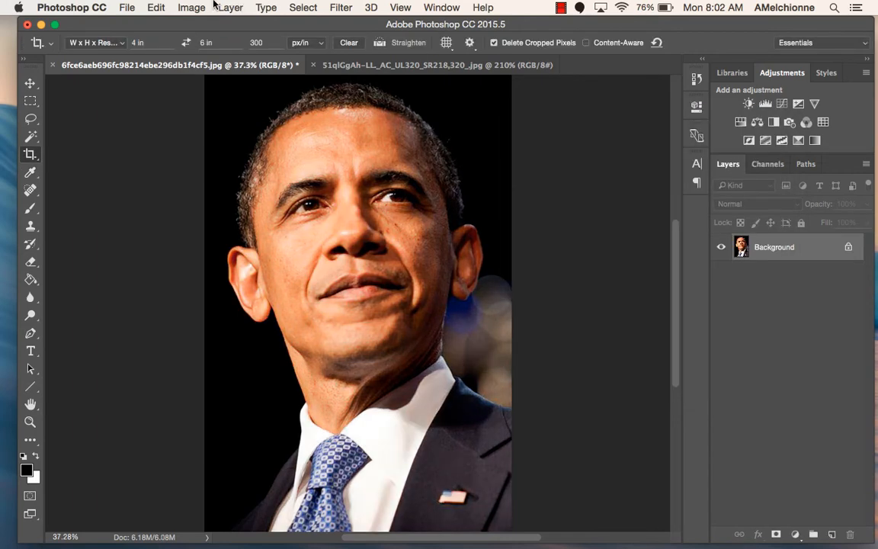
# Preview the Black & White adjustment with the Blue Filter, Lighter and Maximum White presets, and discard it.
pyautogui.click(192, 6)
pyautogui.moveTo(202, 47)
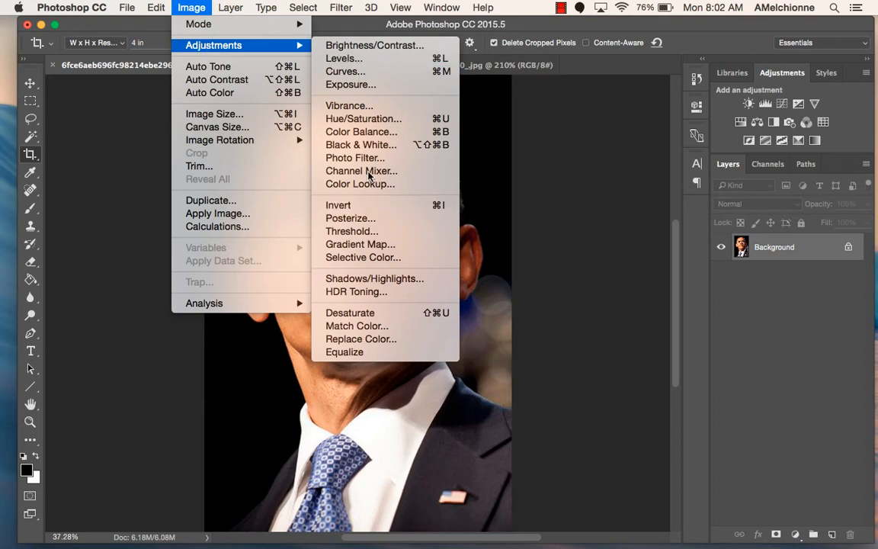
pyautogui.click(367, 145)
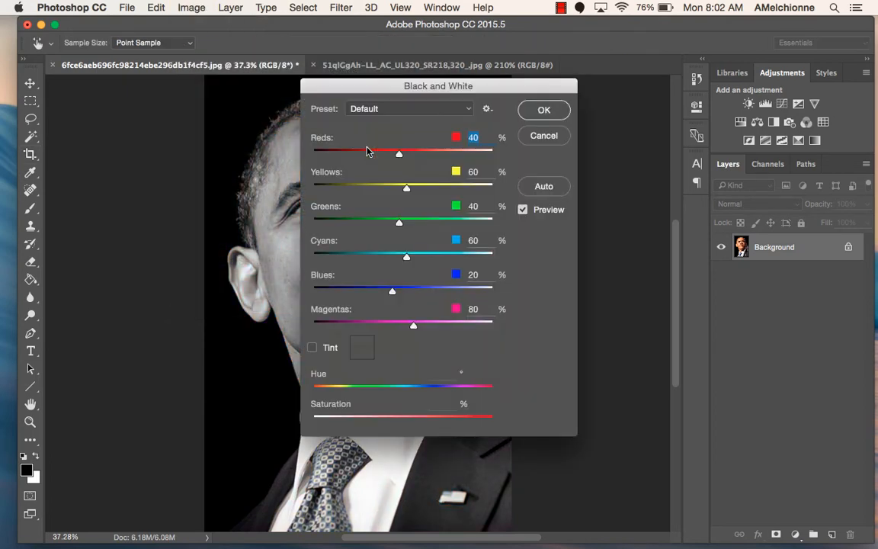
pyautogui.moveTo(393, 84); pyautogui.dragTo(661, 68)
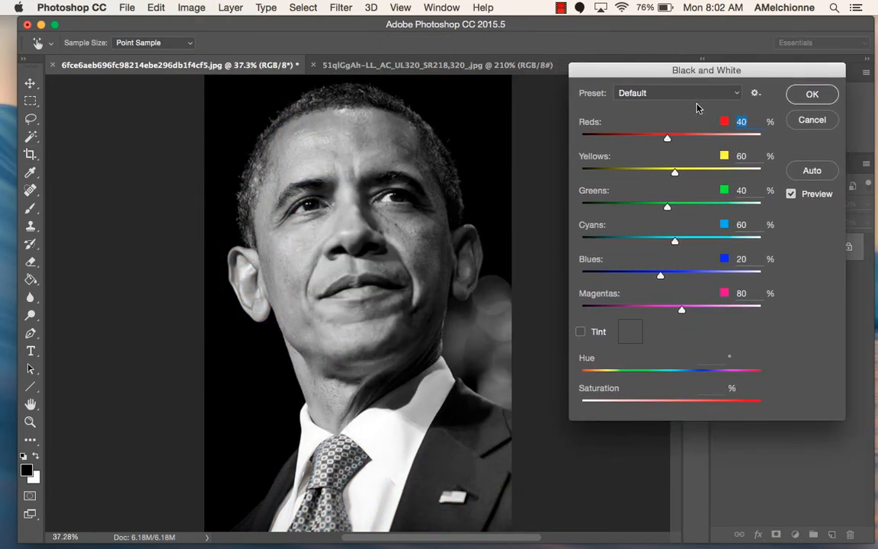
pyautogui.click(686, 92)
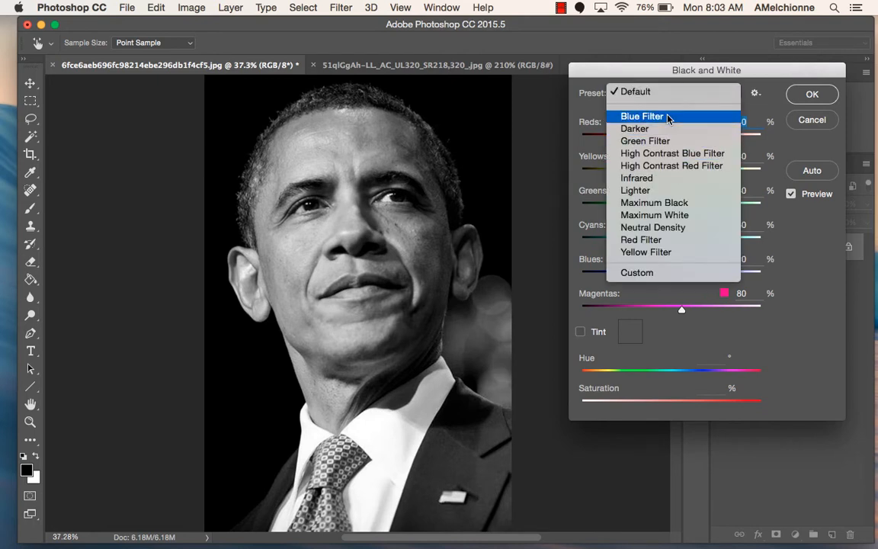
pyautogui.click(662, 117)
pyautogui.click(653, 94)
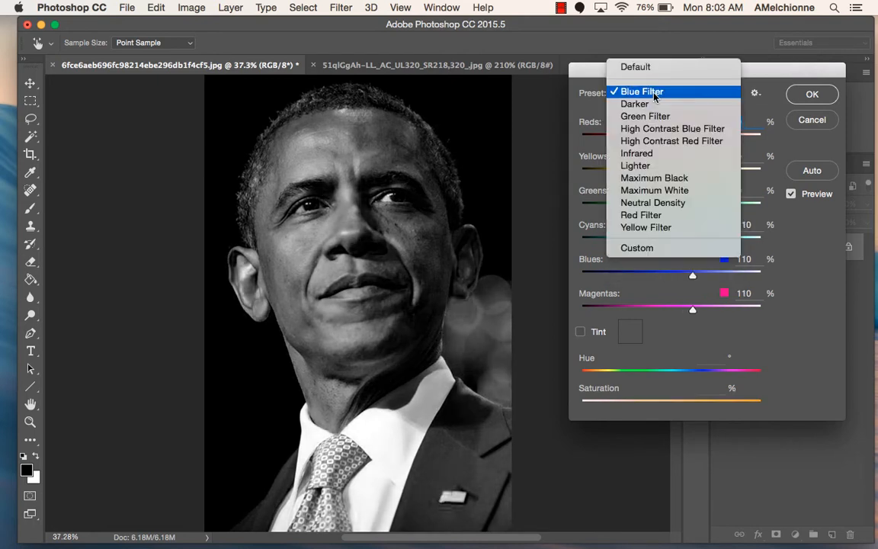
pyautogui.click(644, 150)
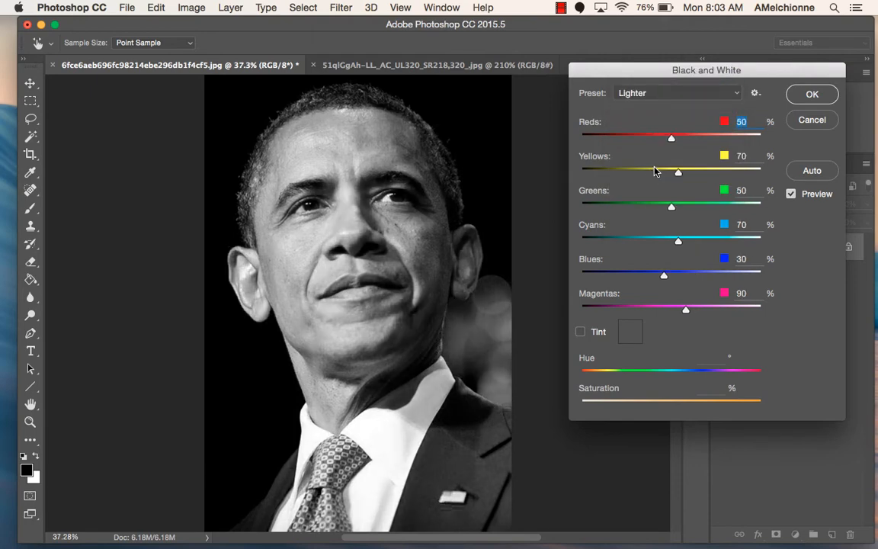
pyautogui.click(650, 94)
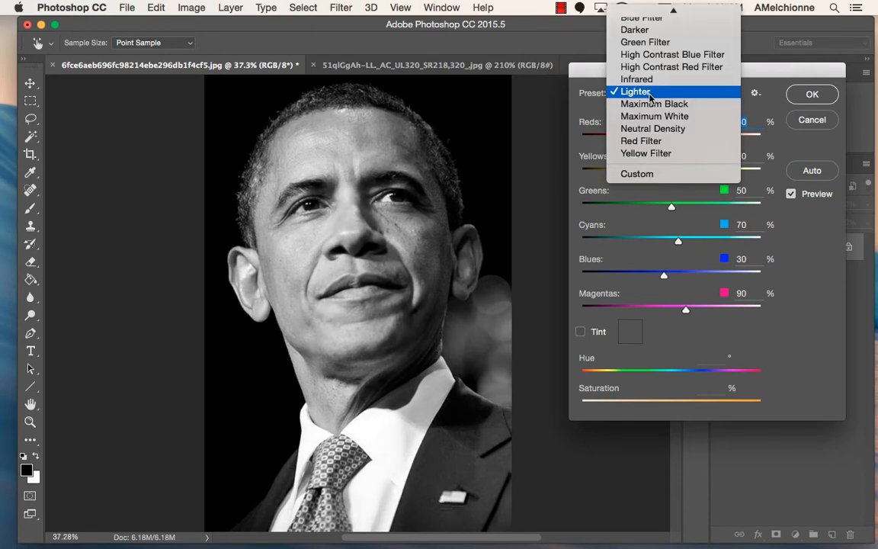
pyautogui.click(651, 117)
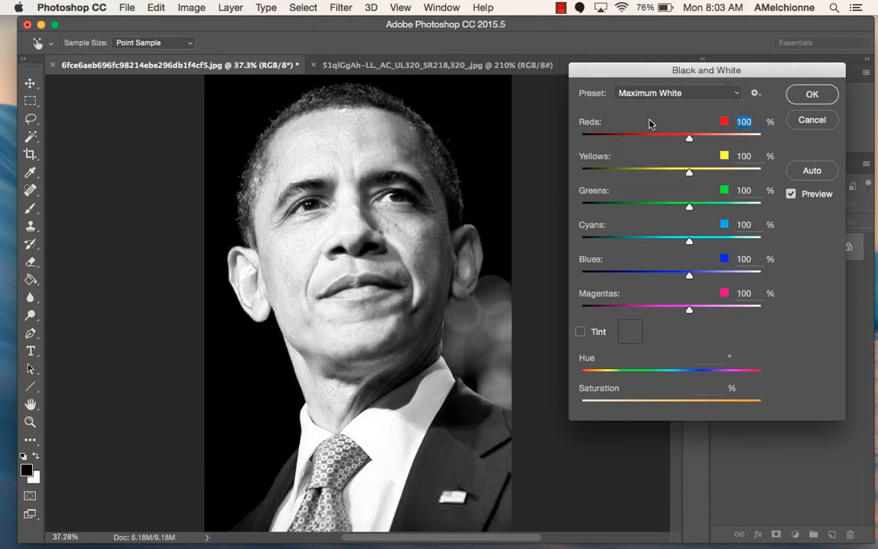
pyautogui.click(807, 122)
# Open the Filter Gallery for the portrait and set its preview to 50%.
pyautogui.click(192, 7)
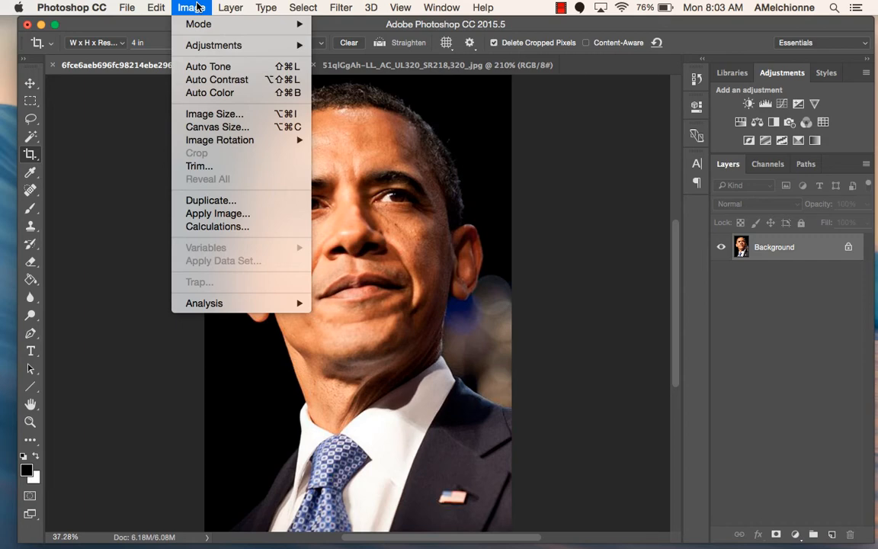
pyautogui.moveTo(320, 5)
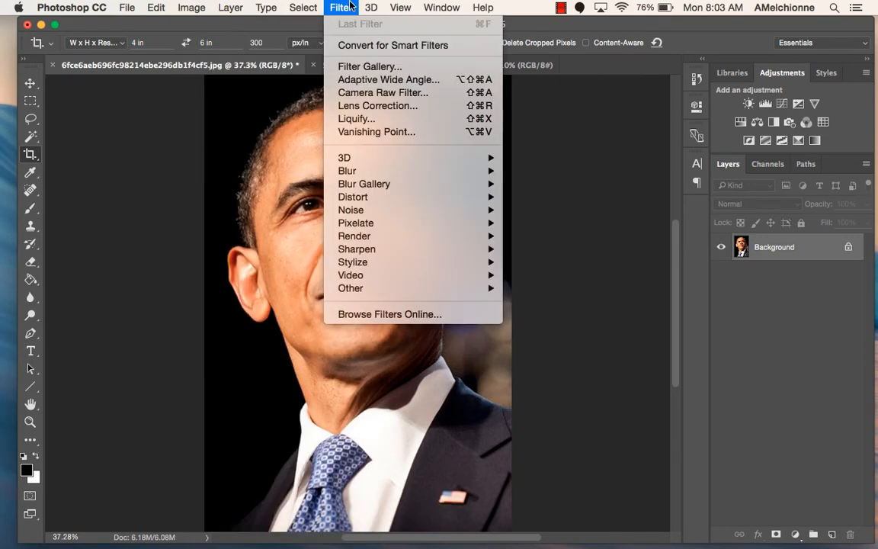
pyautogui.click(355, 67)
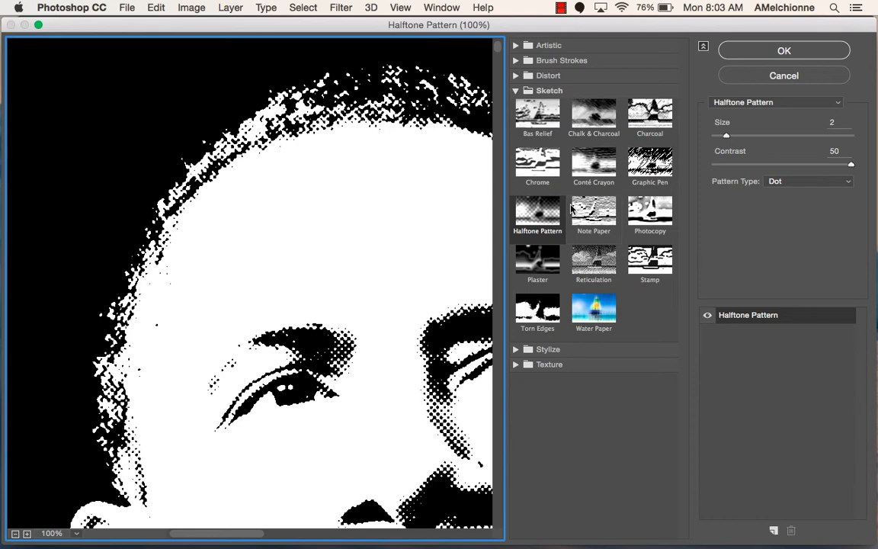
pyautogui.click(15, 534)
pyautogui.click(16, 534)
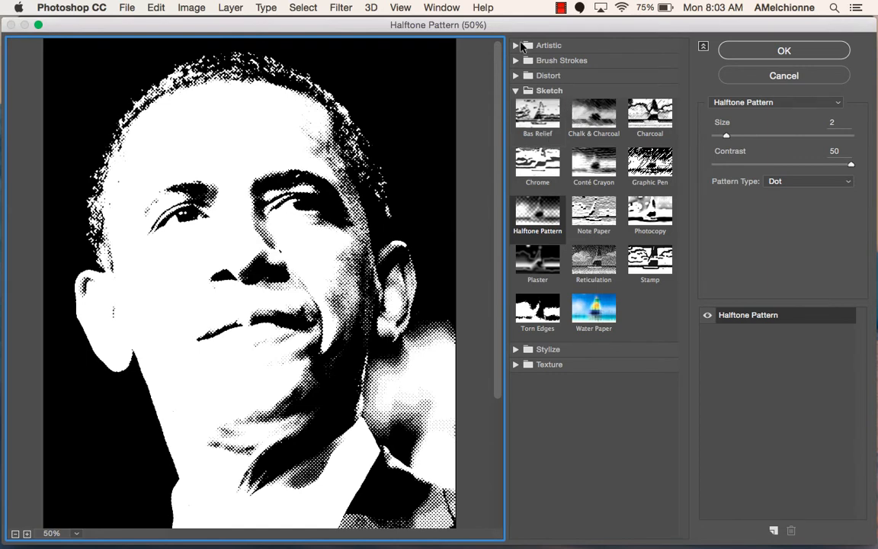
# Try the Artistic Cutout filter with Number of Levels 2, Edge Simplicity 0 and Edge Fidelity 3.
pyautogui.click(571, 46)
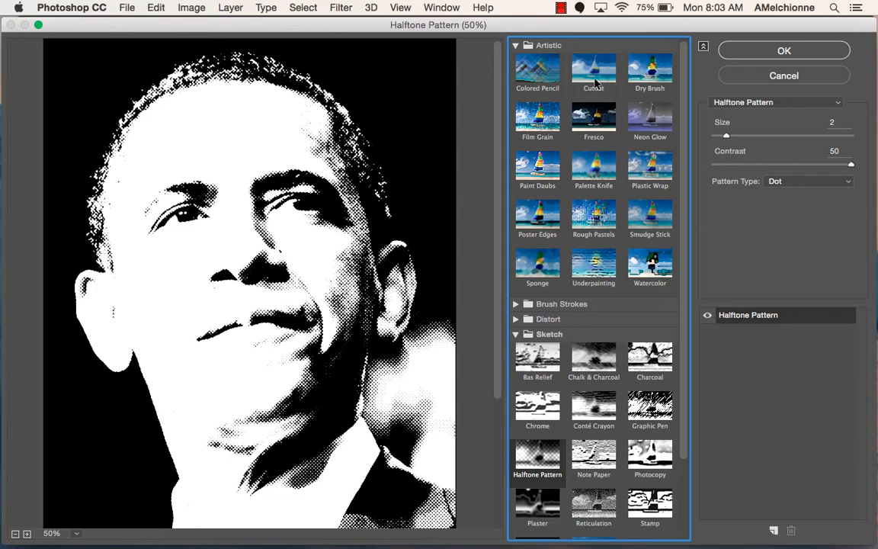
pyautogui.click(596, 72)
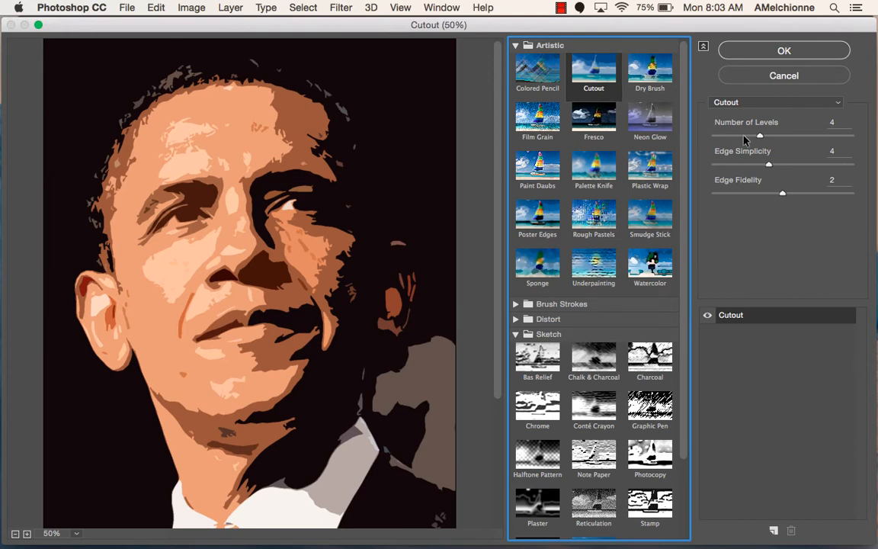
pyautogui.moveTo(760, 137); pyautogui.dragTo(722, 138)
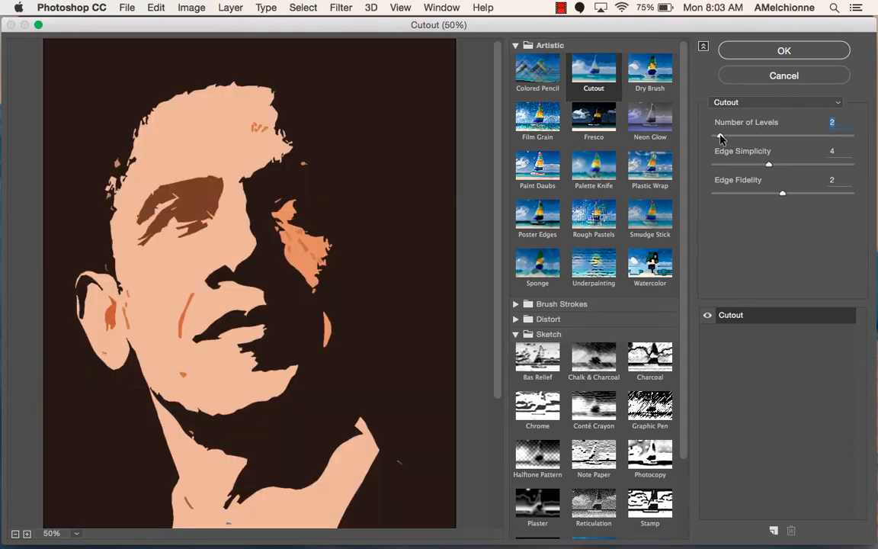
pyautogui.moveTo(769, 165); pyautogui.dragTo(710, 175)
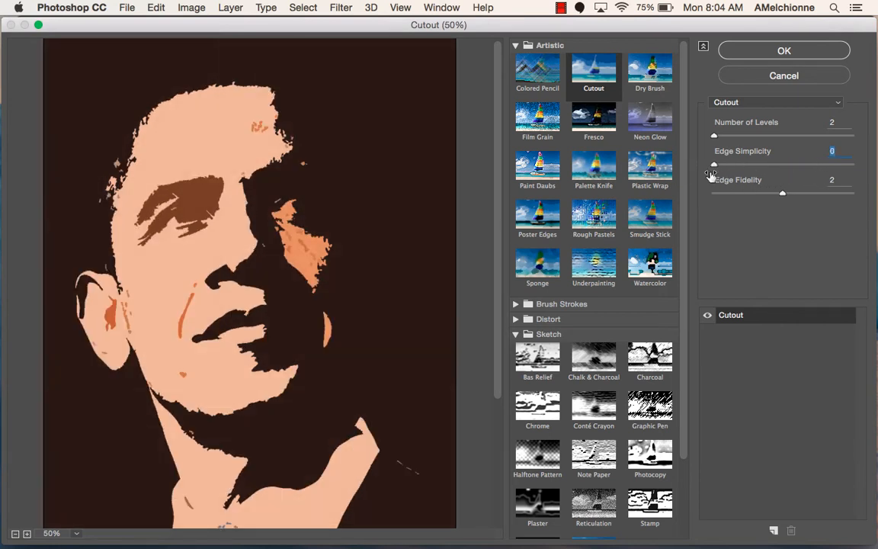
pyautogui.moveTo(783, 192); pyautogui.dragTo(828, 195)
# Try the Sketch Stamp filter with Light/Dark Balance 42 and Smoothness 12.
pyautogui.scroll(-3, 568, 355)
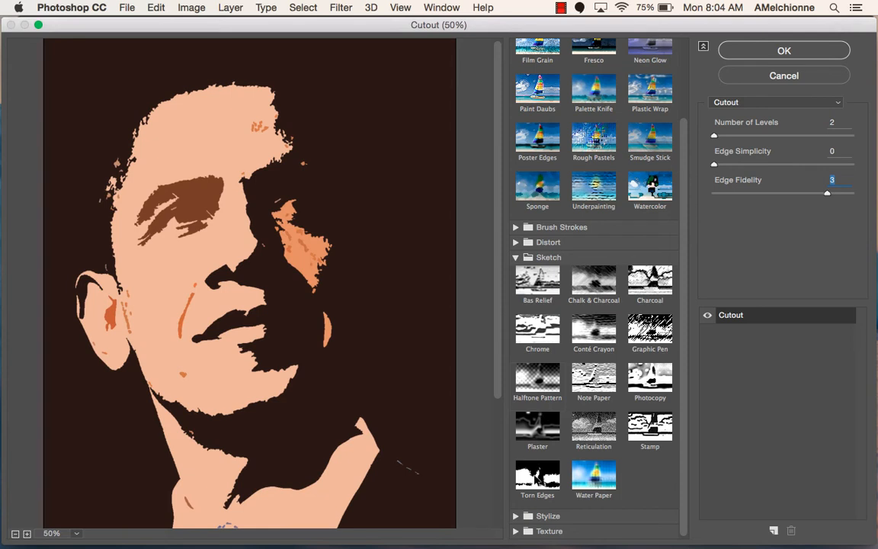
pyautogui.click(645, 430)
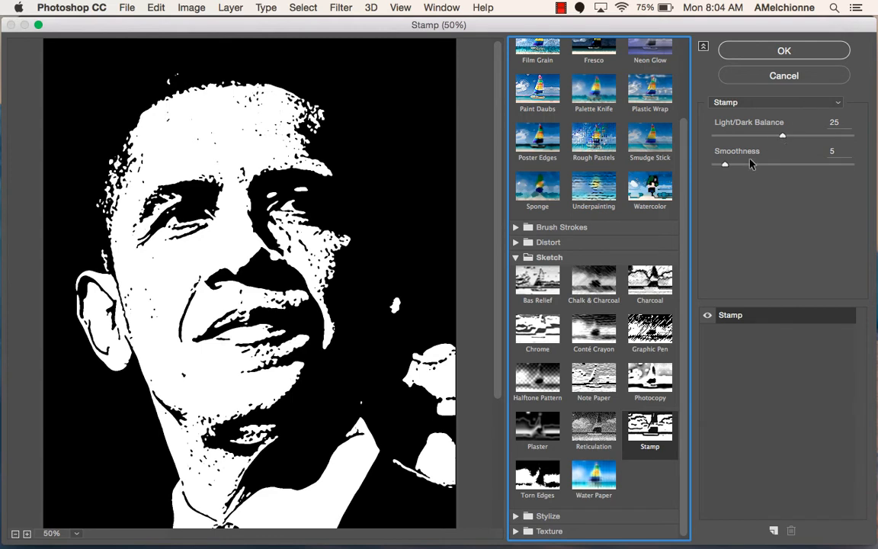
pyautogui.moveTo(725, 165); pyautogui.dragTo(747, 167)
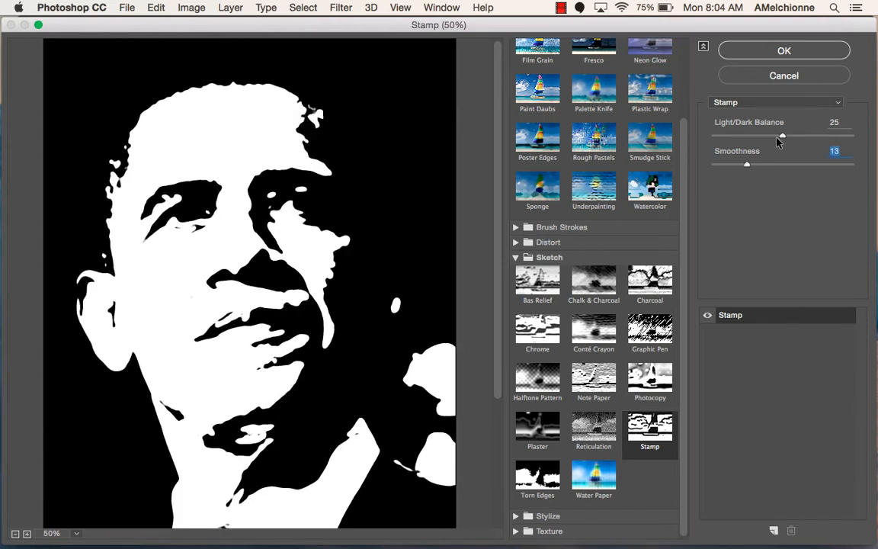
pyautogui.moveTo(782, 136); pyautogui.dragTo(833, 139)
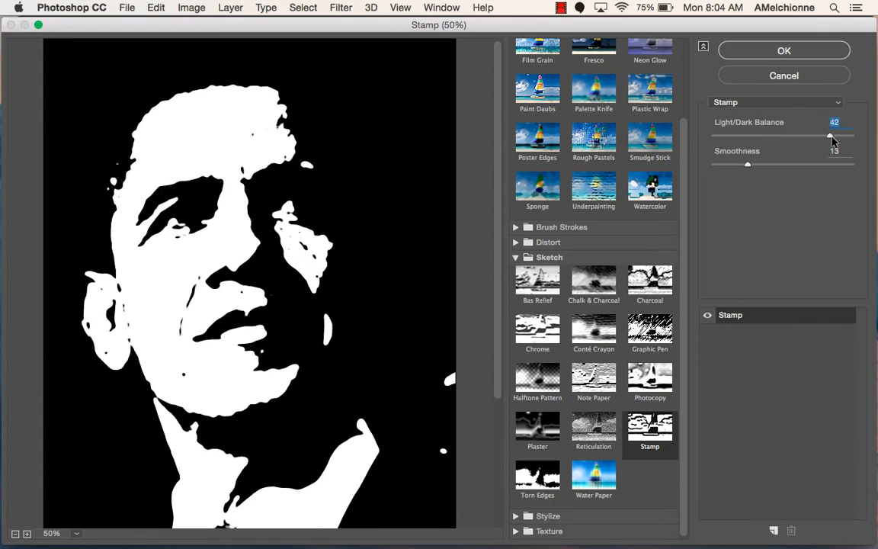
pyautogui.moveTo(755, 166)
pyautogui.mouseDown()
pyautogui.moveTo(734, 167)
pyautogui.moveTo(746, 170)
pyautogui.mouseUp()
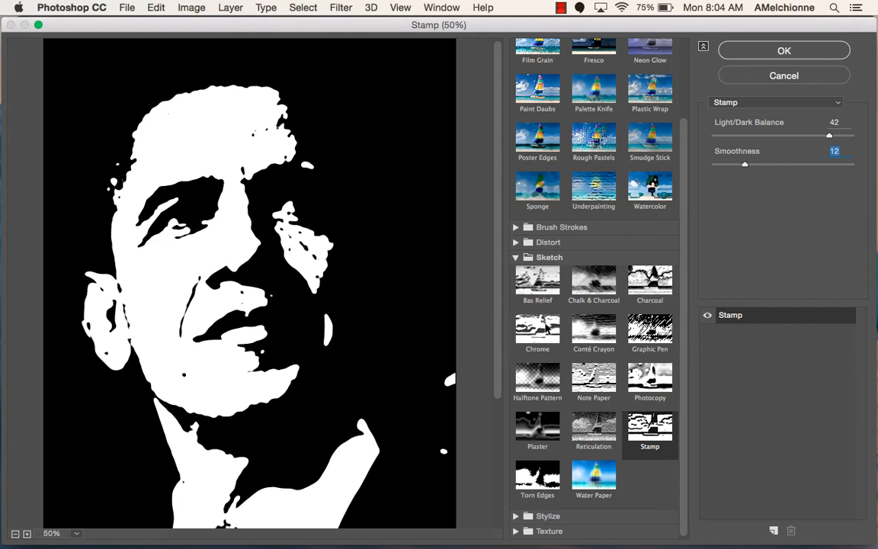
# Try the Sketch Graphic Pen filter on the portrait with Light/Dark Balance 72.
pyautogui.click(649, 329)
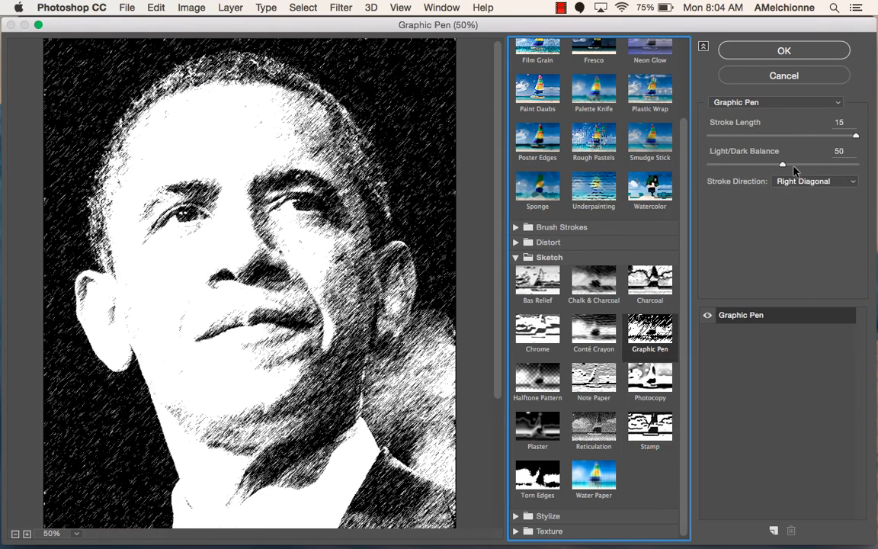
pyautogui.moveTo(783, 164); pyautogui.dragTo(815, 164)
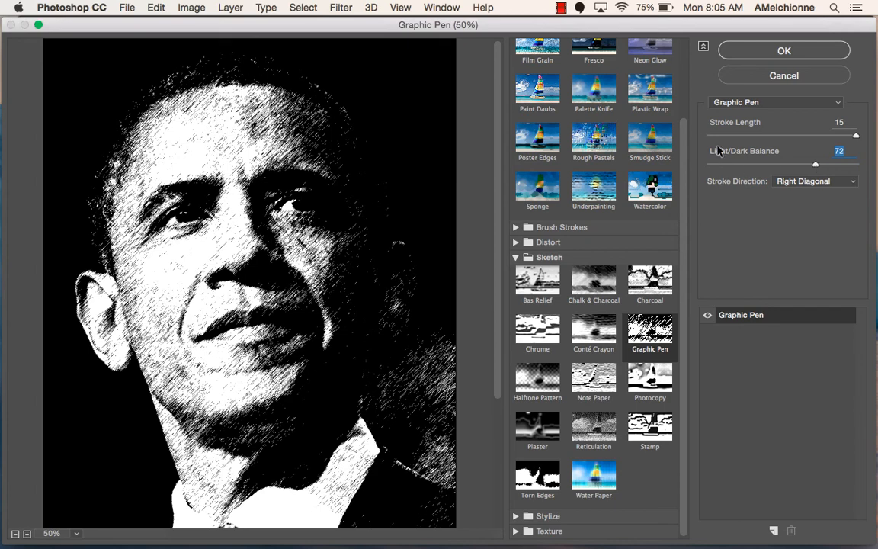
# Preview the Sketch Photocopy, Plaster and Torn Edges filters on the portrait, and leave the Filter Gallery without applying any.
pyautogui.click(653, 390)
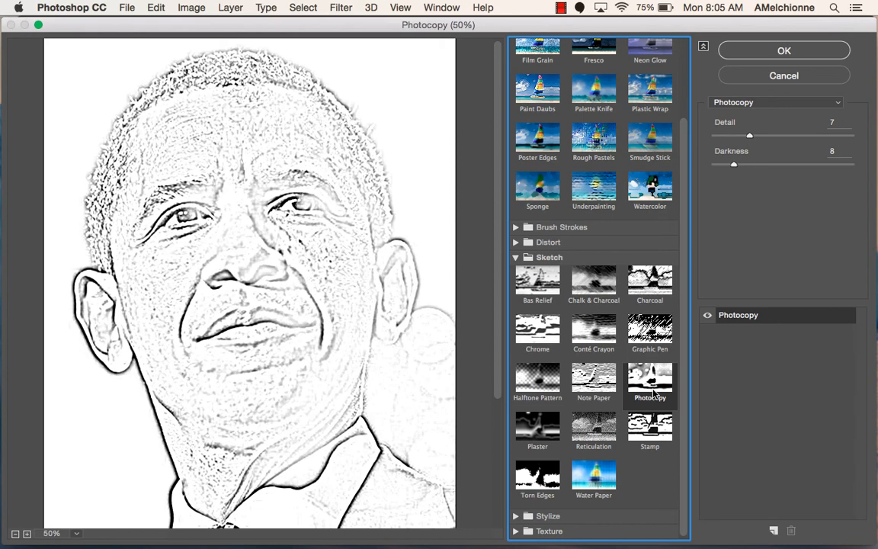
pyautogui.click(544, 439)
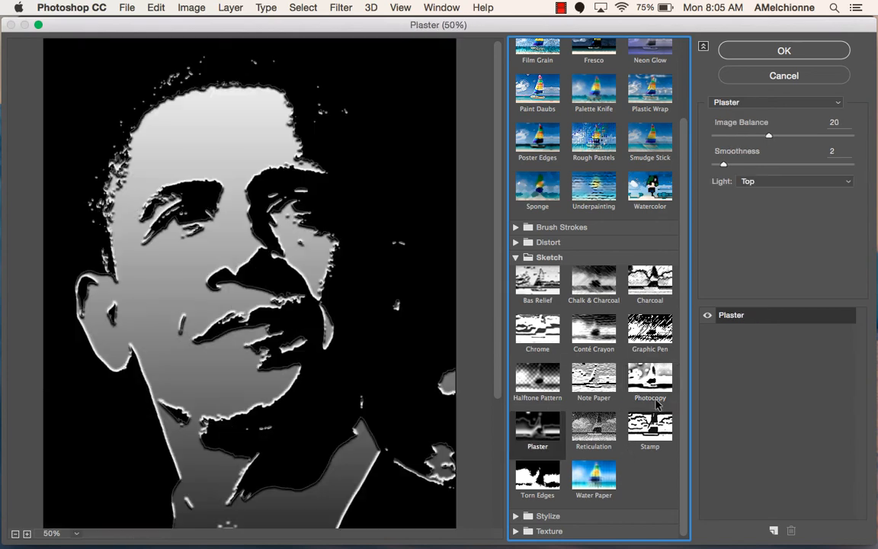
pyautogui.click(556, 469)
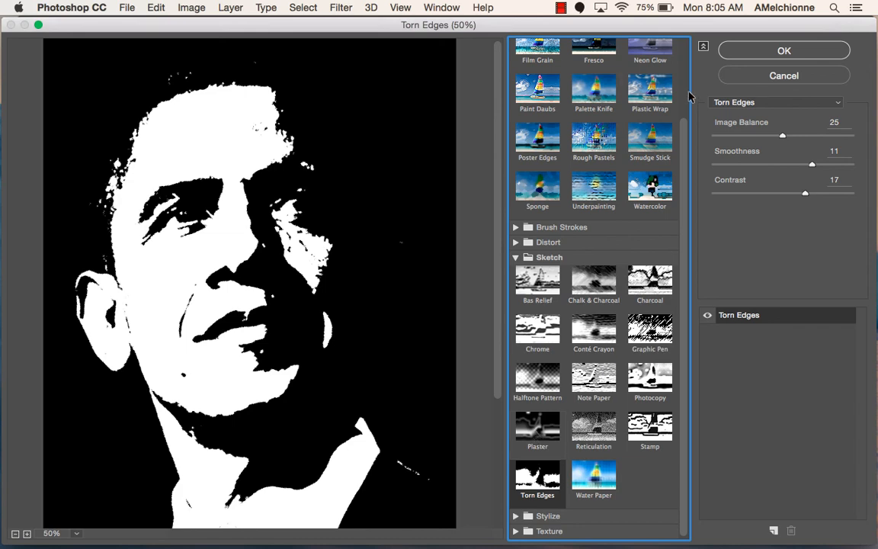
pyautogui.click(729, 76)
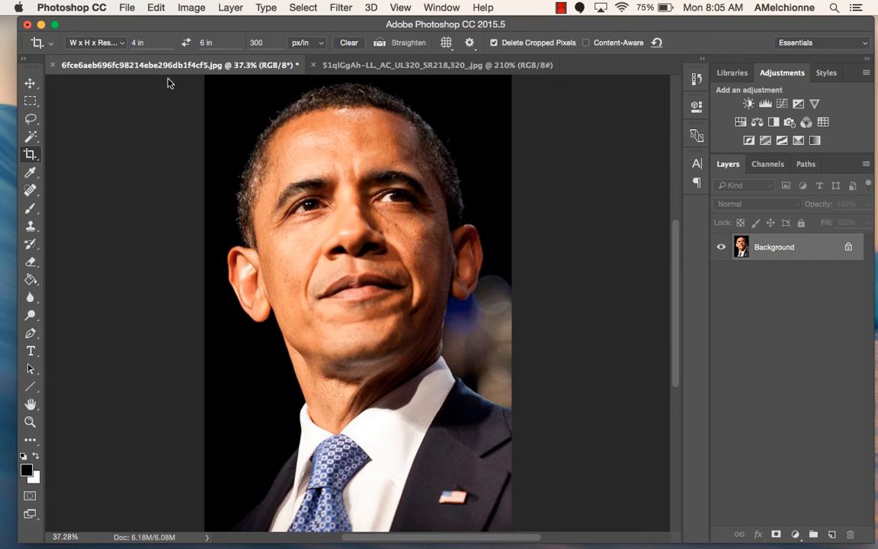
# Open the print settings for the portrait and review its position and scaled print size.
pyautogui.click(127, 9)
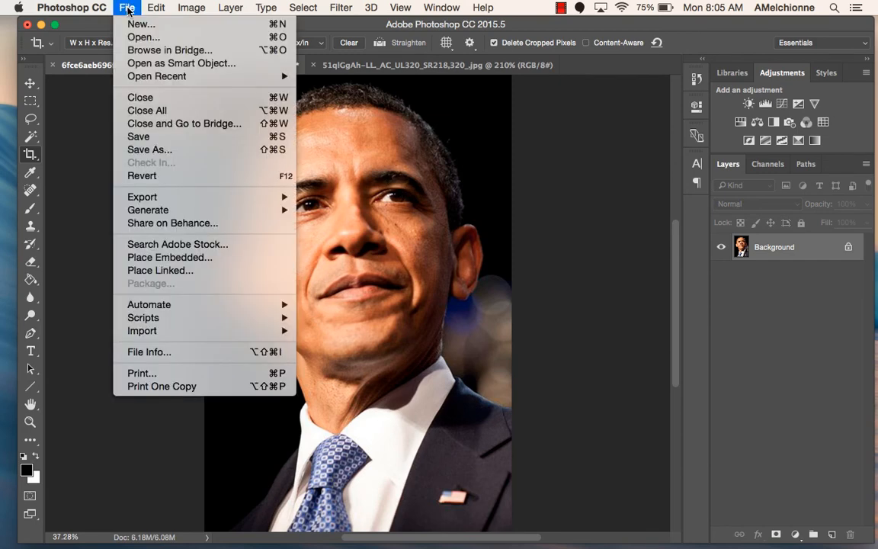
pyautogui.click(175, 373)
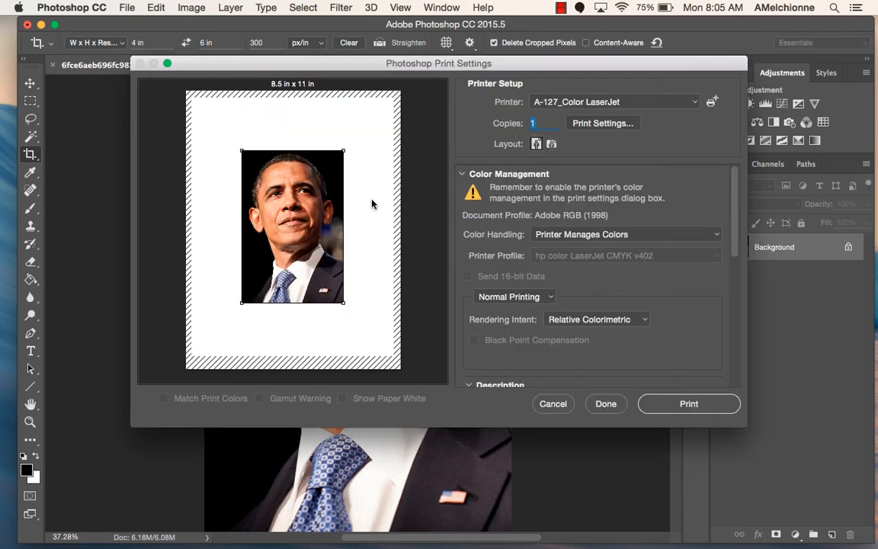
pyautogui.scroll(-3, 552, 226)
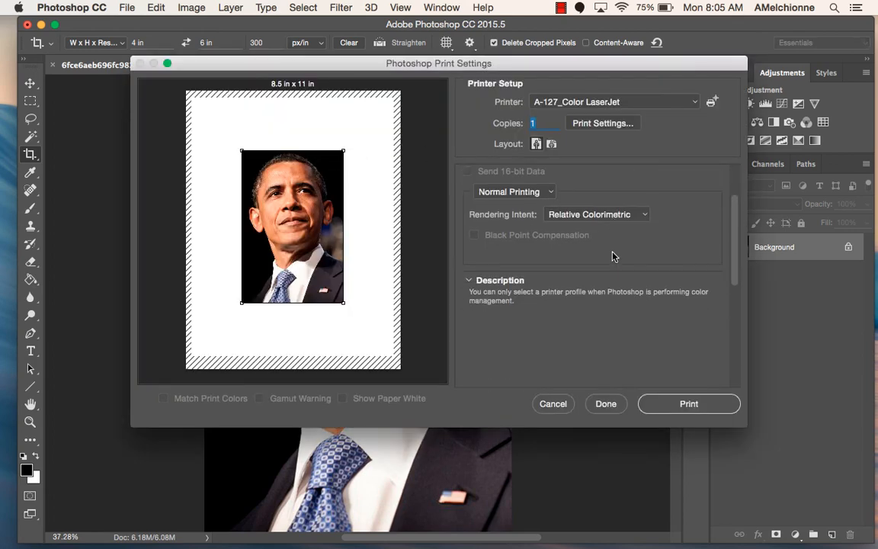
pyautogui.scroll(-5, 614, 257)
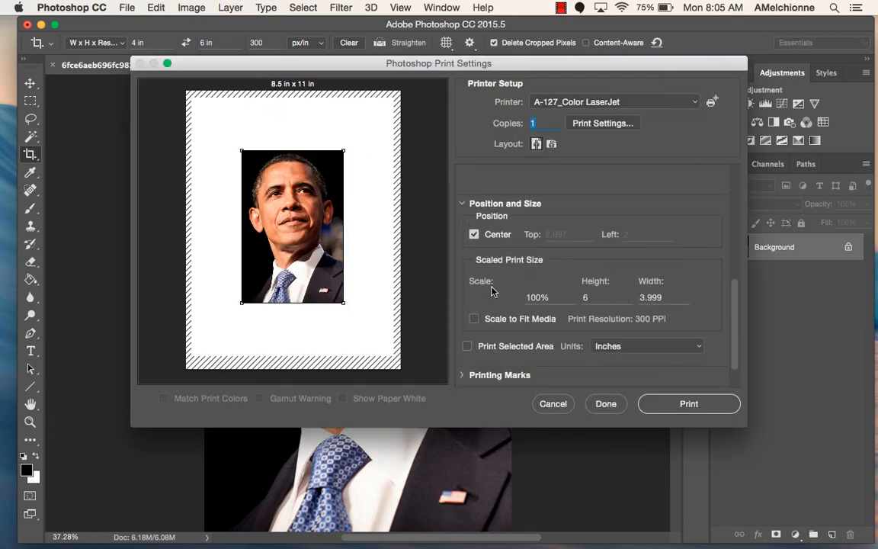
pyautogui.scroll(-2, 492, 291)
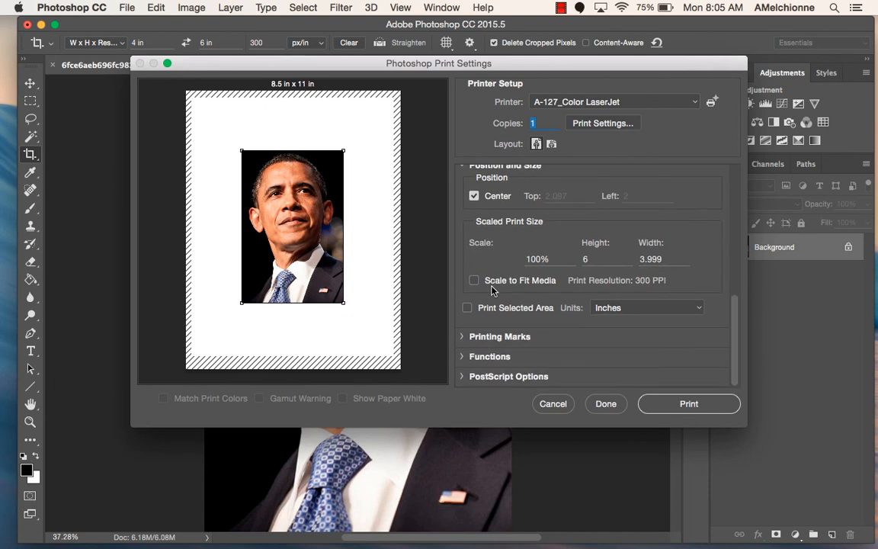
# Add corner crop marks around the portrait in the print preview, and discard the print settings without printing.
pyautogui.click(462, 337)
pyautogui.scroll(-2, 463, 305)
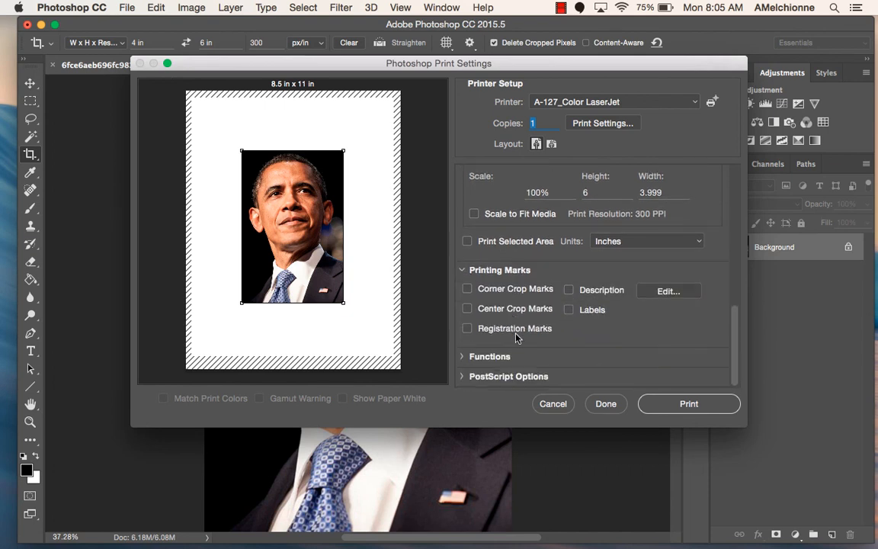
pyautogui.click(468, 290)
pyautogui.scroll(5, 648, 290)
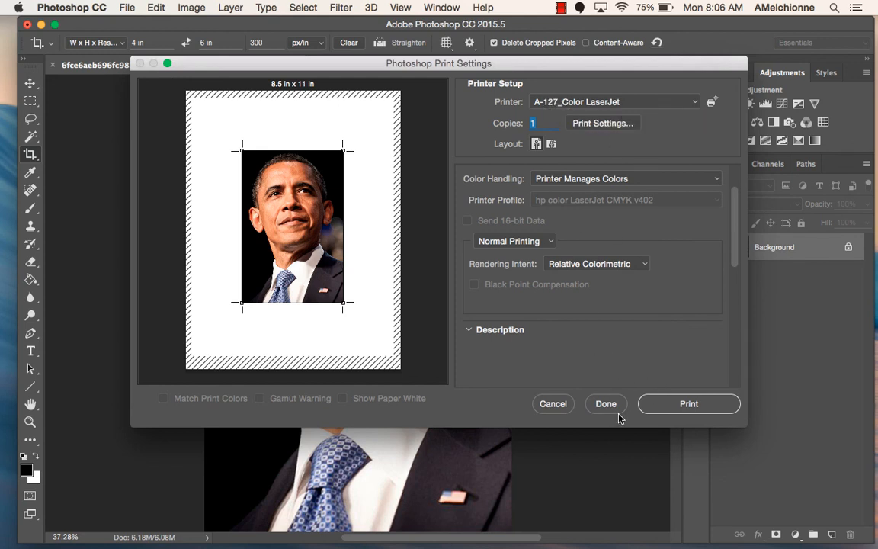
pyautogui.click(553, 404)
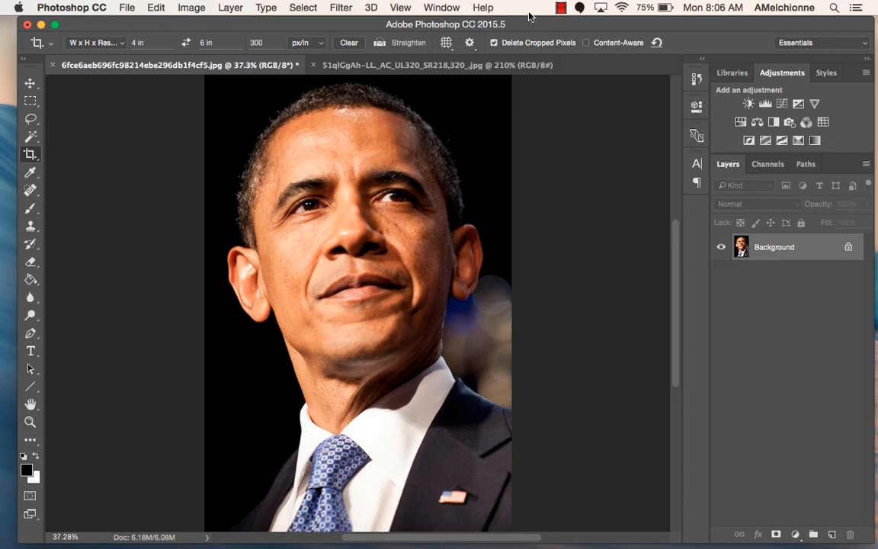